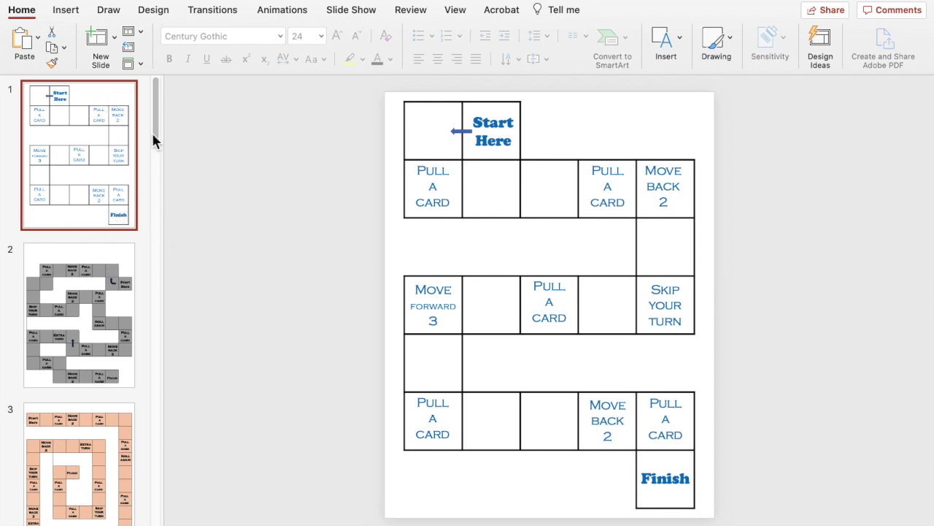
Add a blank slide after the first slide and move it to the beginning of the presentation
left_click(70, 307)
left_click(73, 459)
left_click(72, 161)
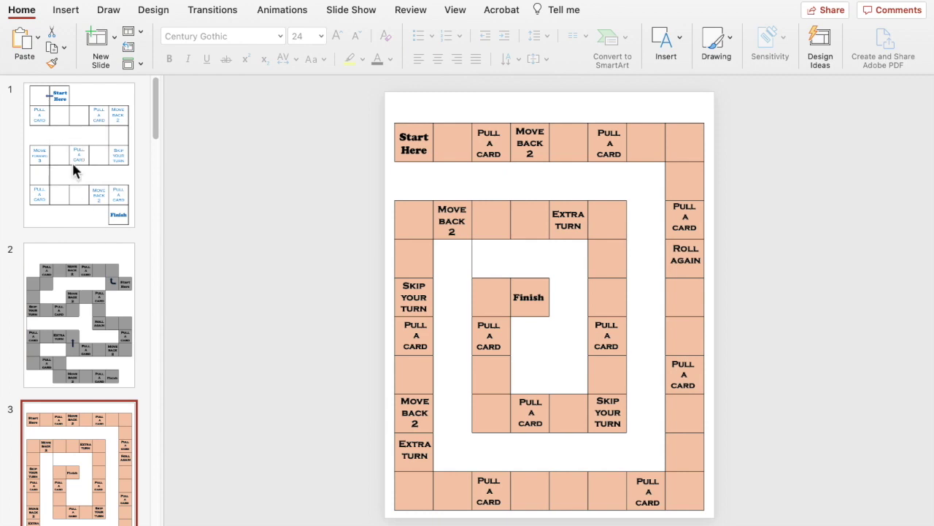
left_click(117, 42)
left_click(199, 208)
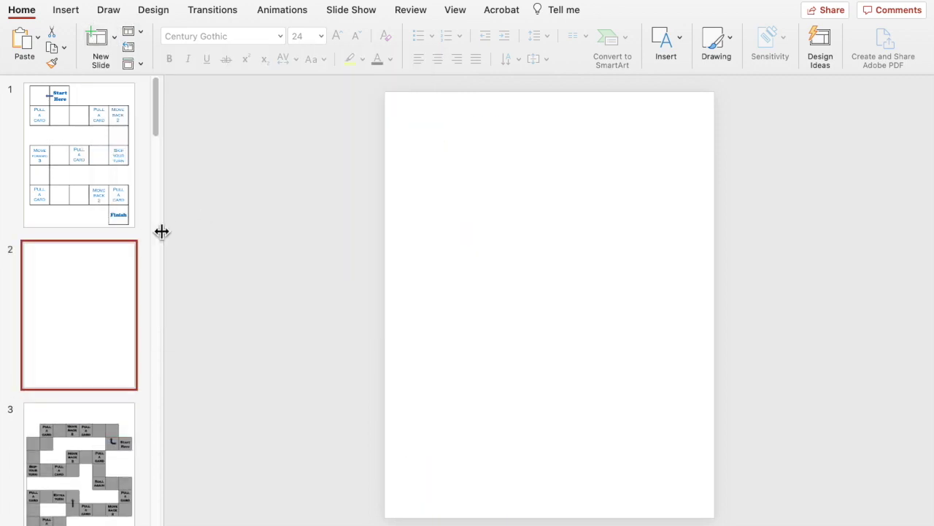
left_click_drag(99, 301, 103, 139)
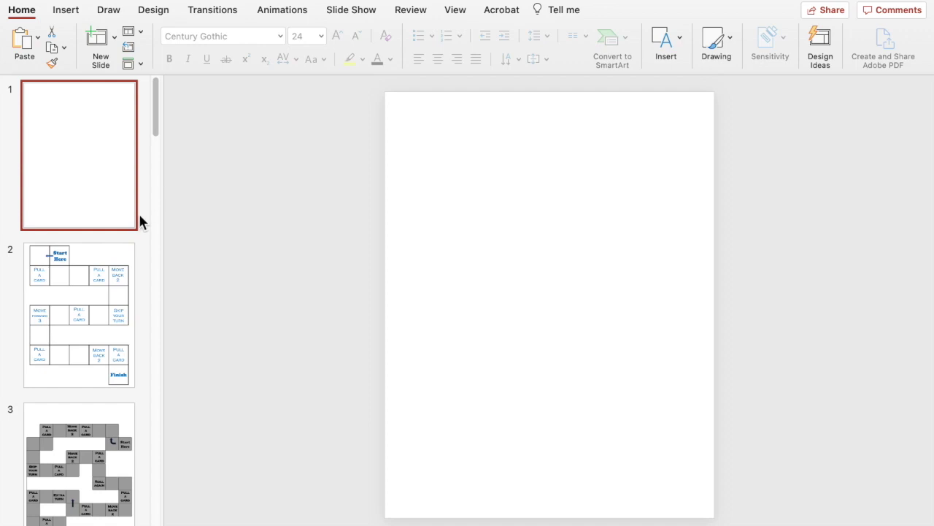
left_click(568, 247)
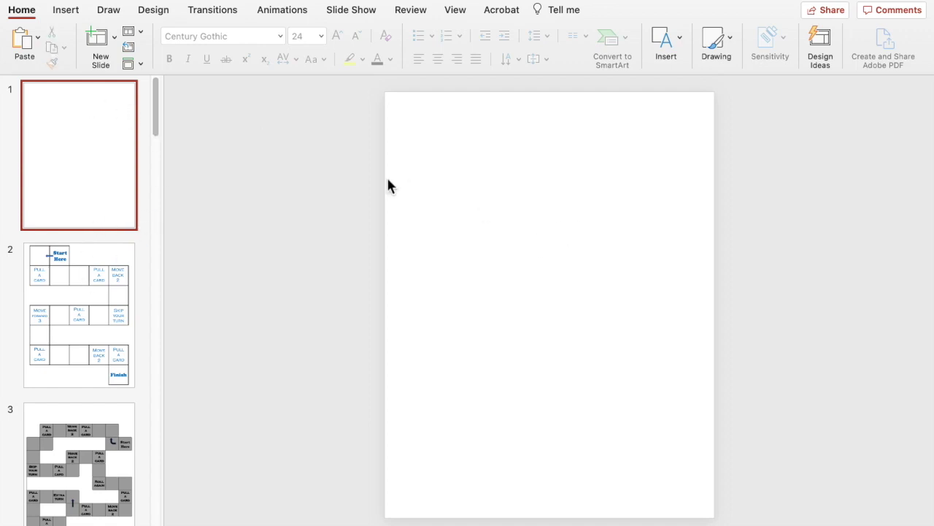
Insert a table with five columns and six rows and apply the unfilled table style with black gridlines
left_click(67, 10)
left_click(73, 40)
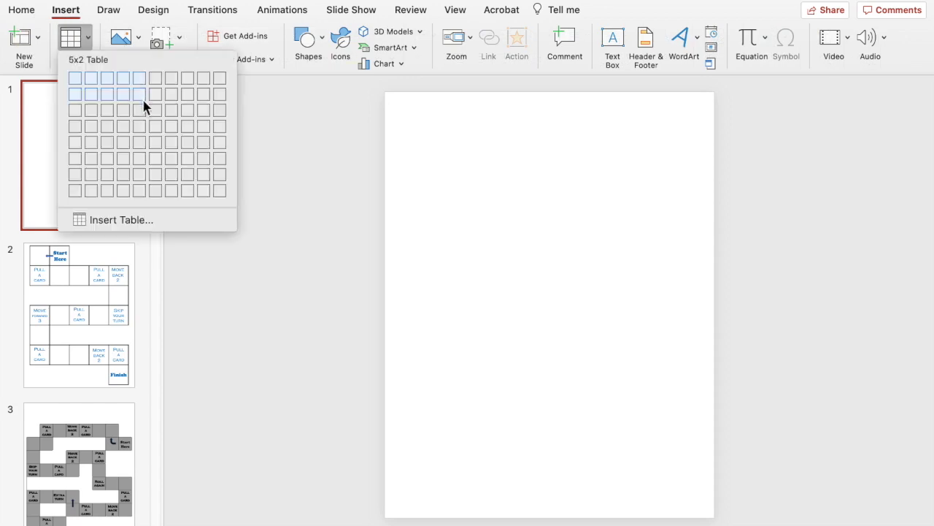
left_click(136, 159)
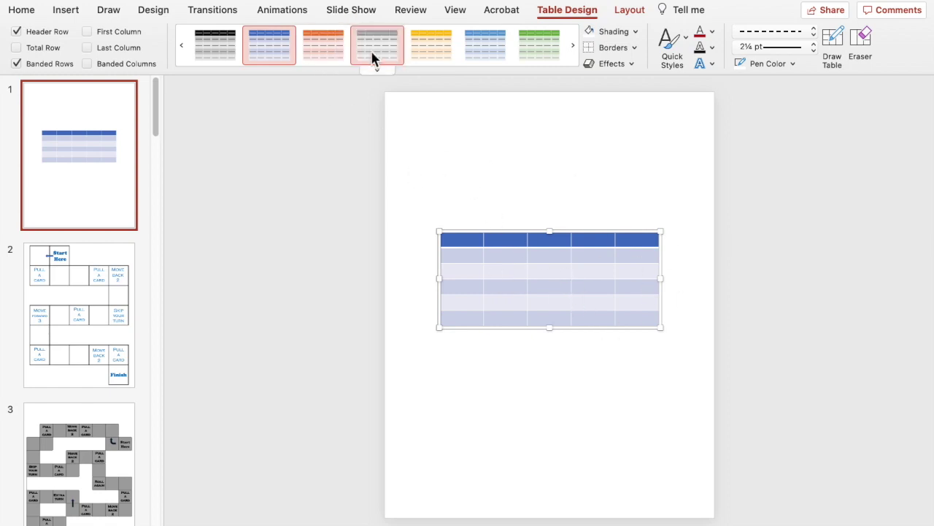
left_click(378, 71)
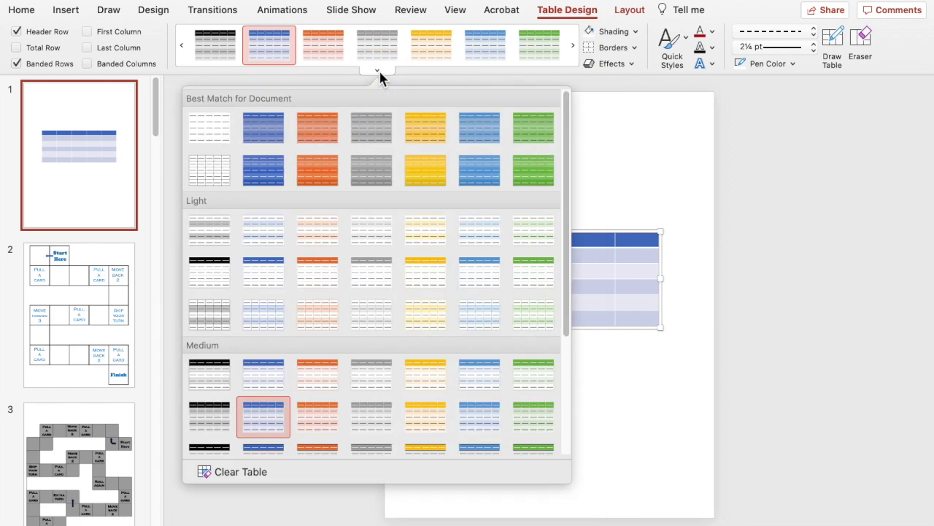
left_click(208, 176)
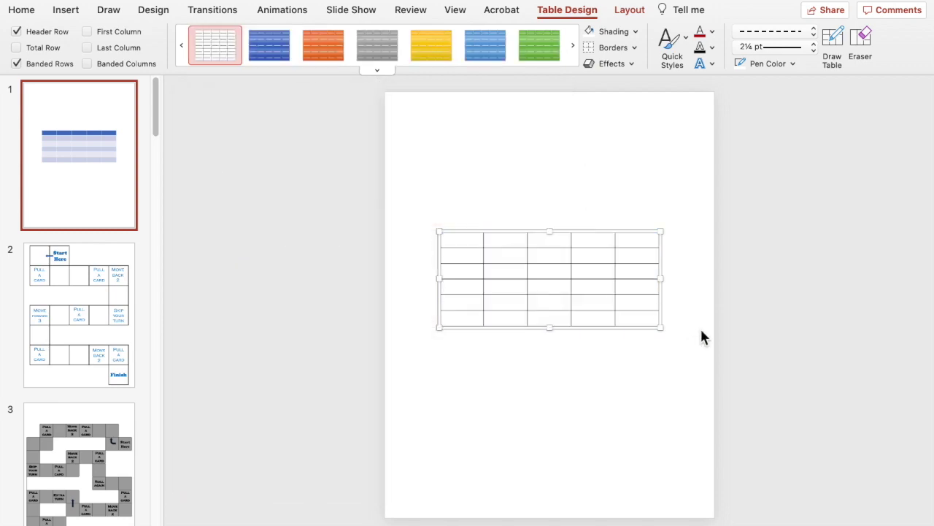
Set the height of all table rows to 1.5"
left_click(630, 13)
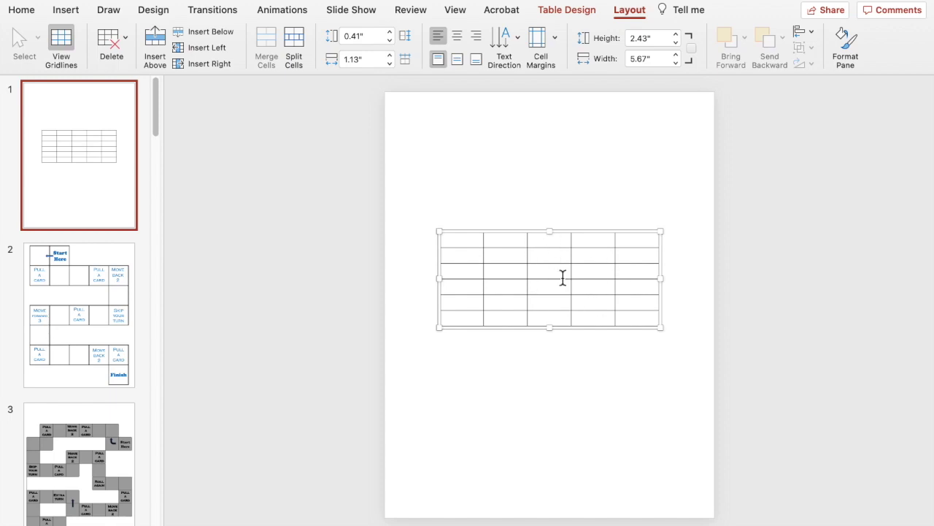
left_click(390, 34)
left_click(390, 34)
left_click(390, 33)
left_click(390, 34)
left_click(390, 33)
left_click(390, 33)
left_click(390, 34)
left_click(390, 34)
left_click(390, 34)
left_click(390, 34)
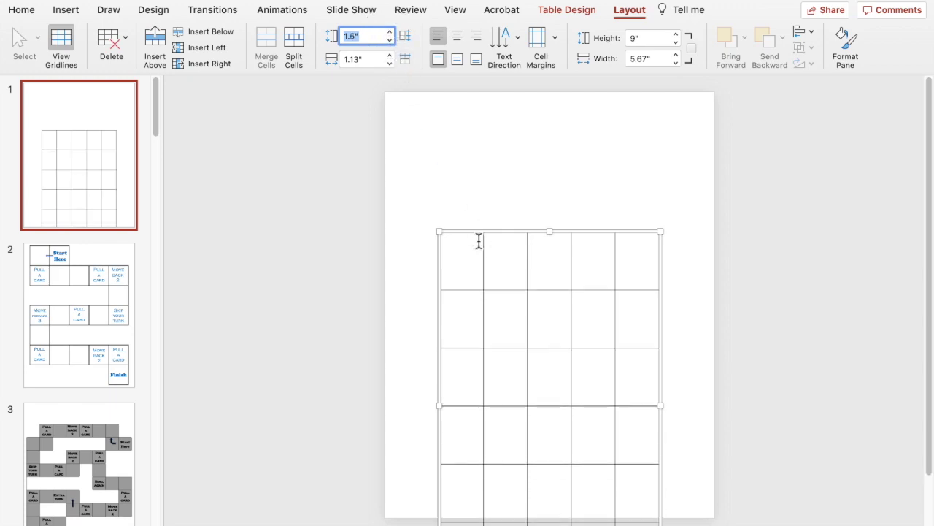
Move the table up so all rows fit on the slide and set its column width to 1.5"
left_click_drag(496, 238, 493, 133)
left_click(391, 55)
left_click(391, 55)
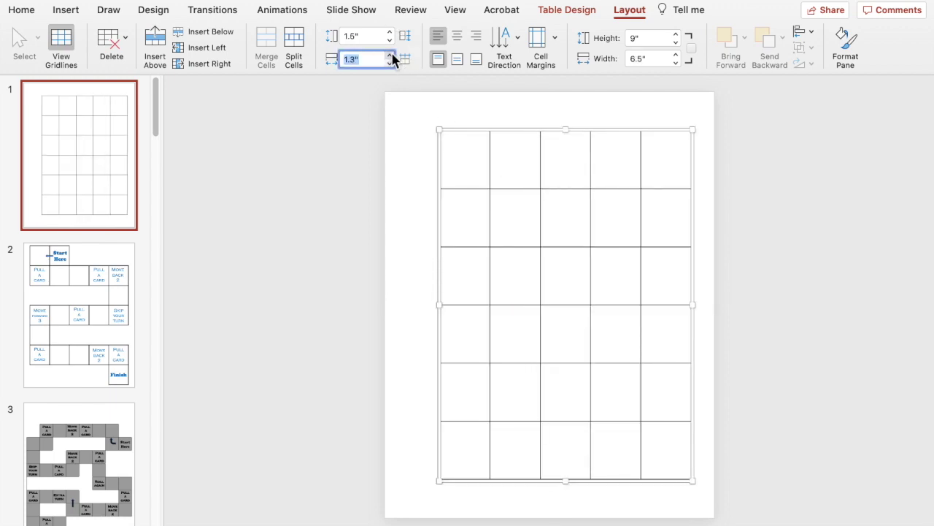
left_click(392, 55)
left_click(391, 56)
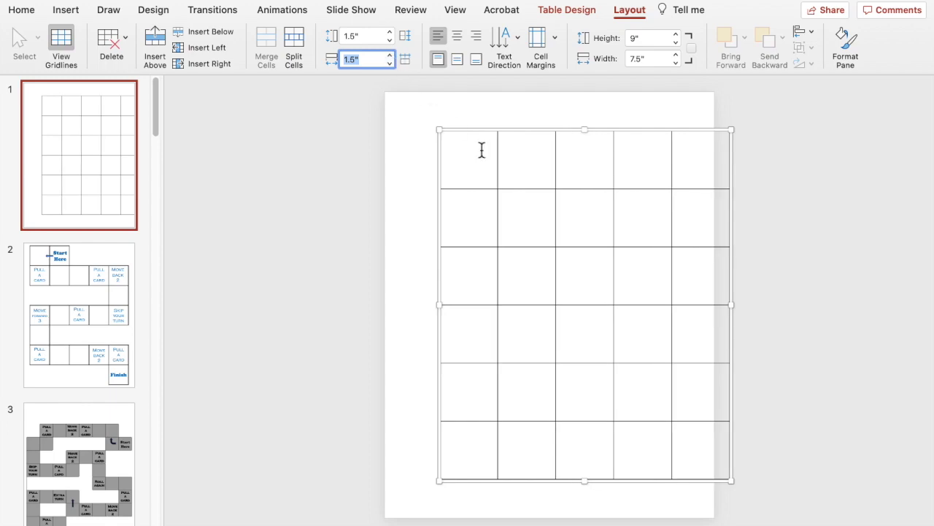
Center the table horizontally on the slide
left_click(523, 133)
left_click_drag(523, 133, 498, 129)
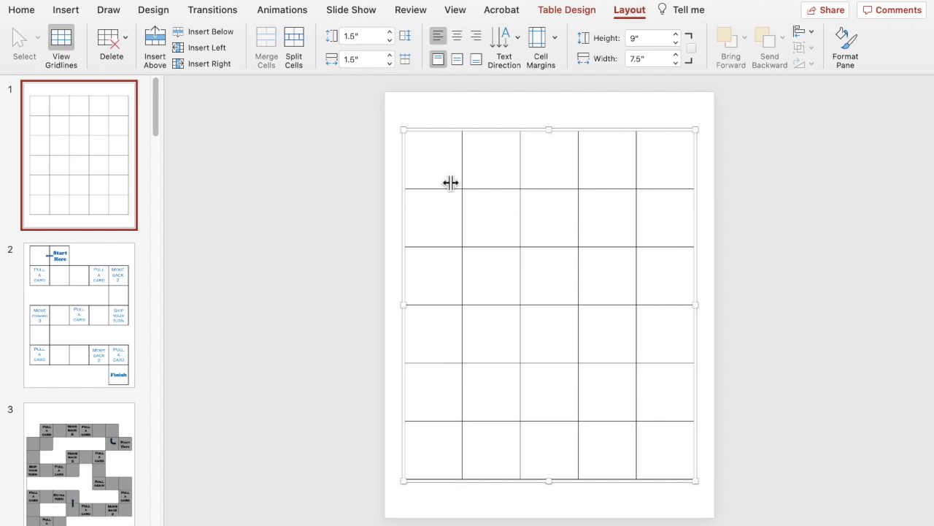
left_click(774, 149)
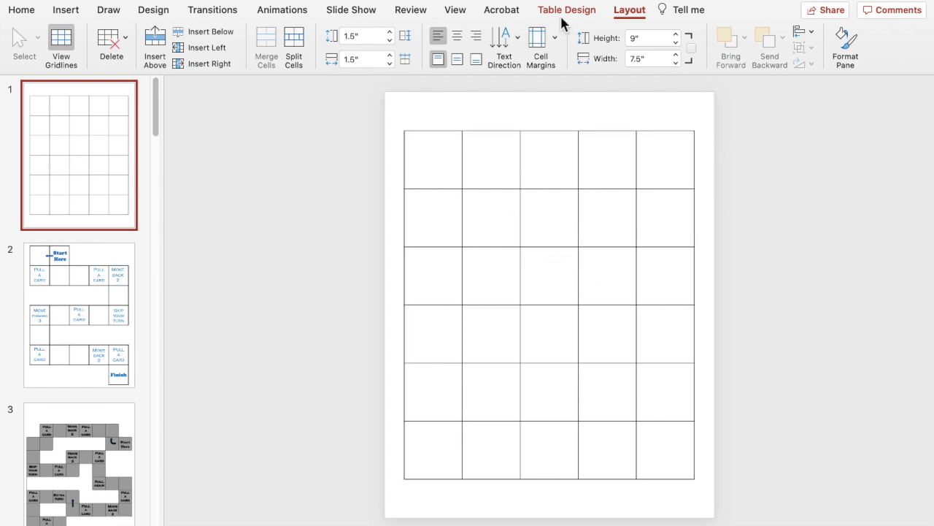
Try filling the whole table with medium gray shading and undo it
left_click(561, 13)
key("Escape")
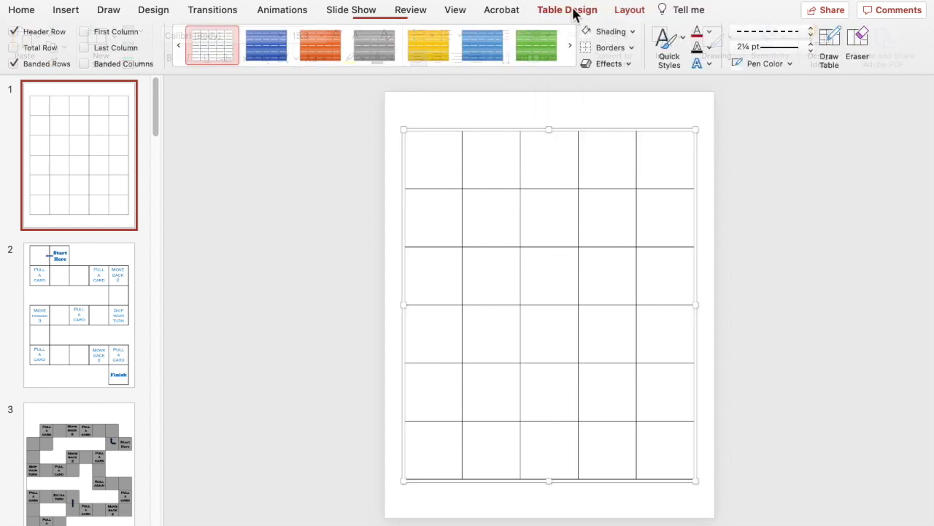
left_click(636, 32)
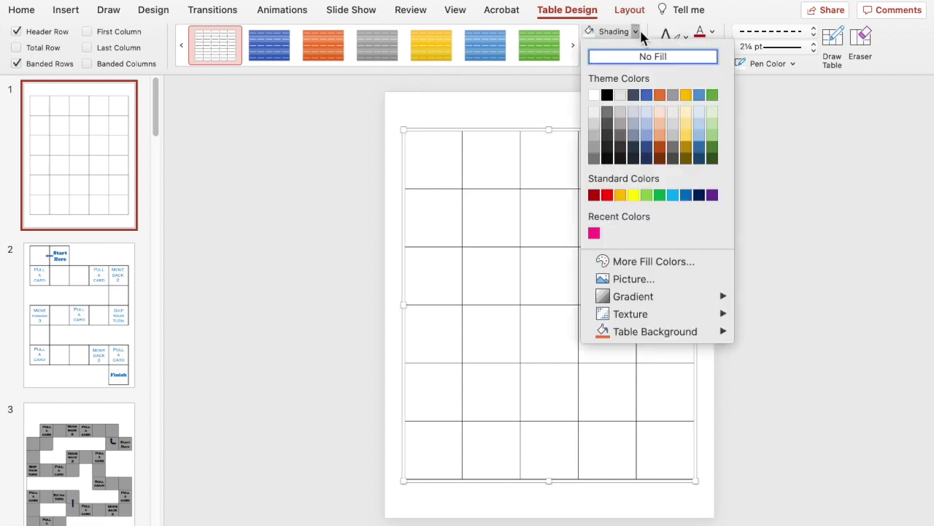
left_click(594, 147)
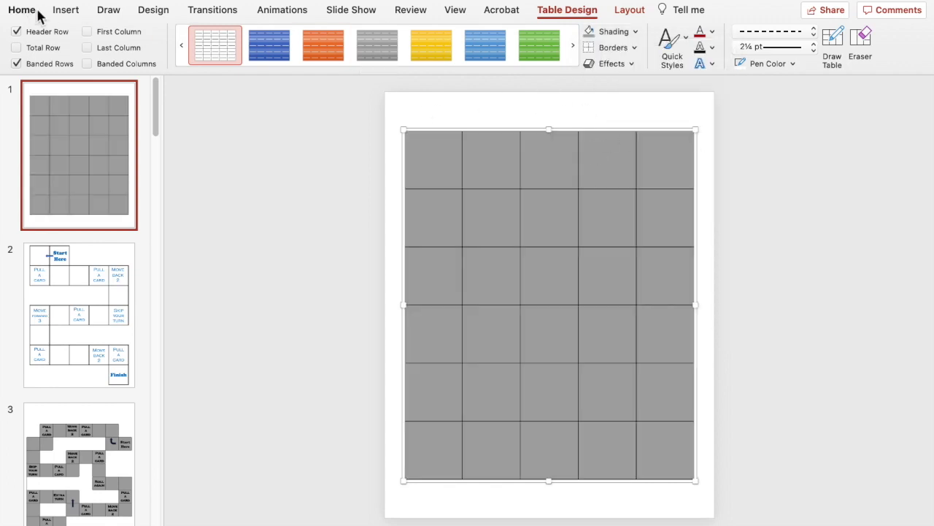
key("super+z")
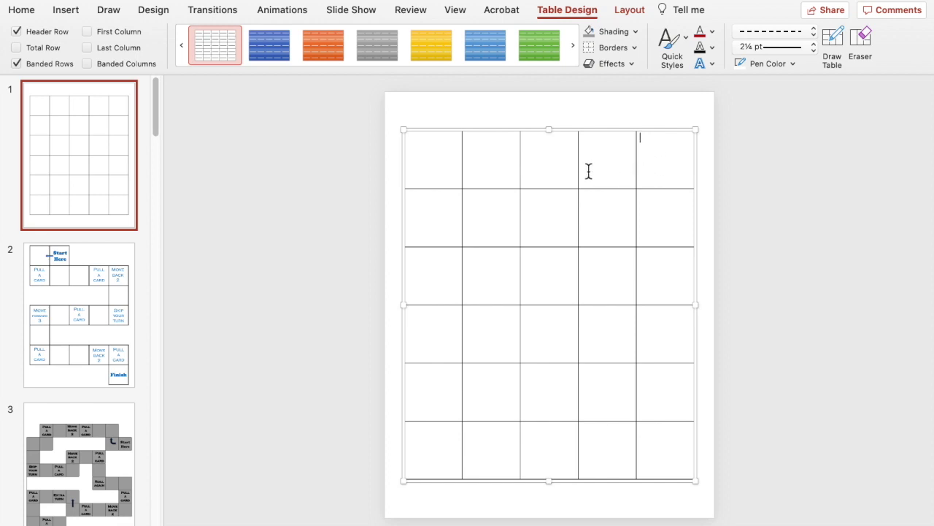
Shade the entire first row and the second and third cells of the first column gray
left_click_drag(655, 163, 443, 168)
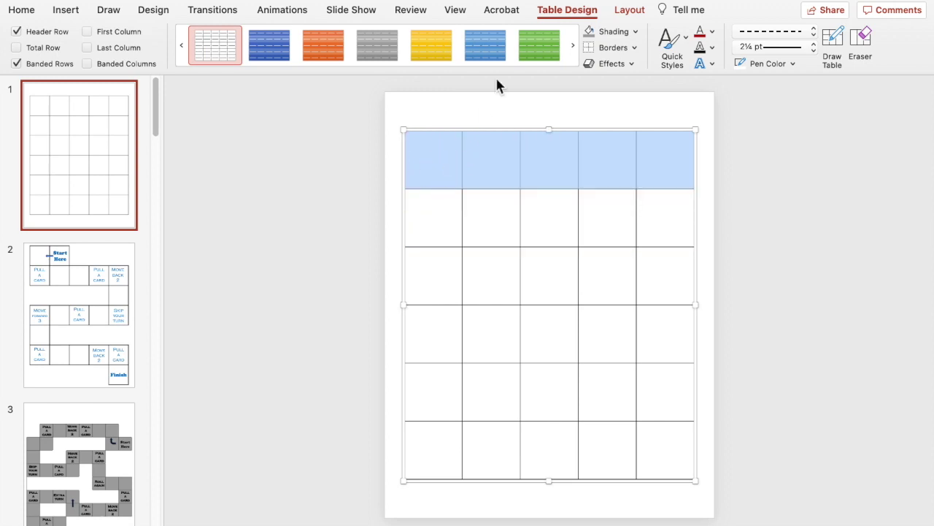
left_click(612, 33)
left_click(453, 223)
left_click_drag(436, 212, 439, 289)
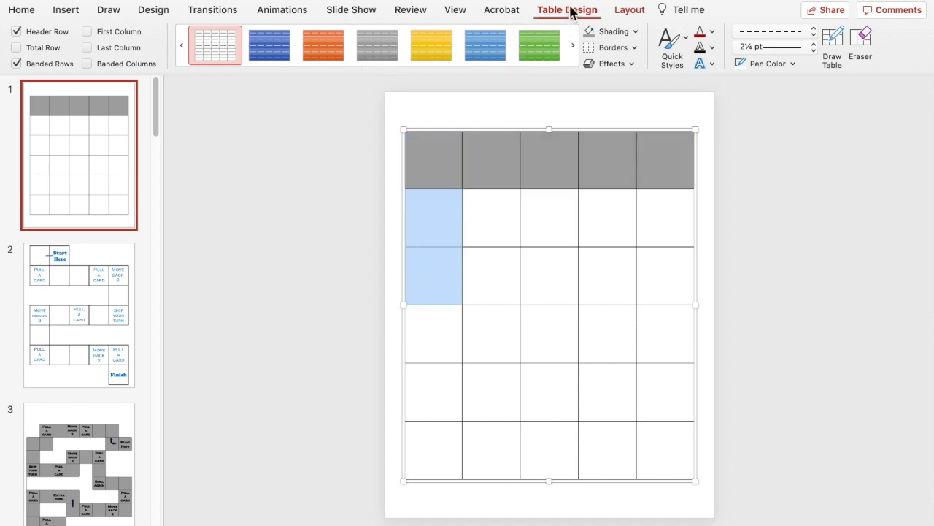
left_click(610, 32)
Shade the remaining cells of the third row and the fourth and fifth cells of the last column gray
left_click(475, 282)
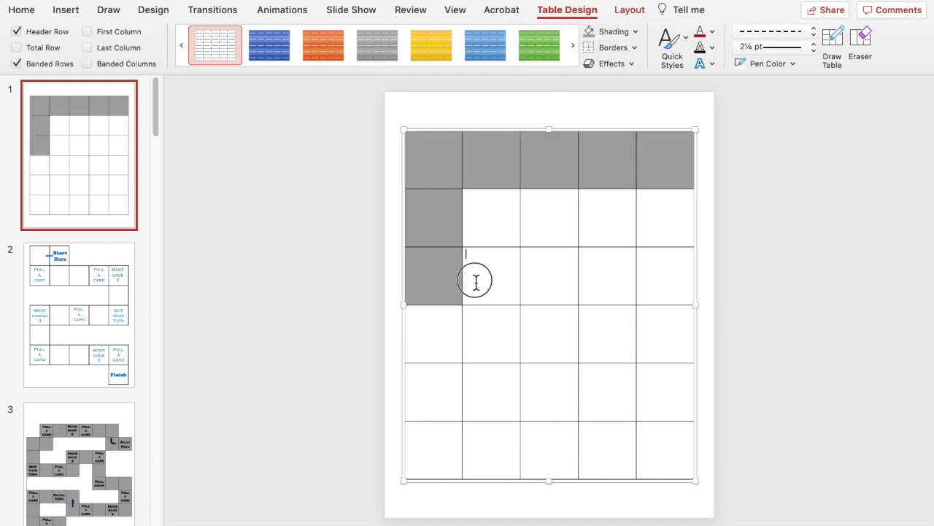
left_click_drag(484, 274, 662, 285)
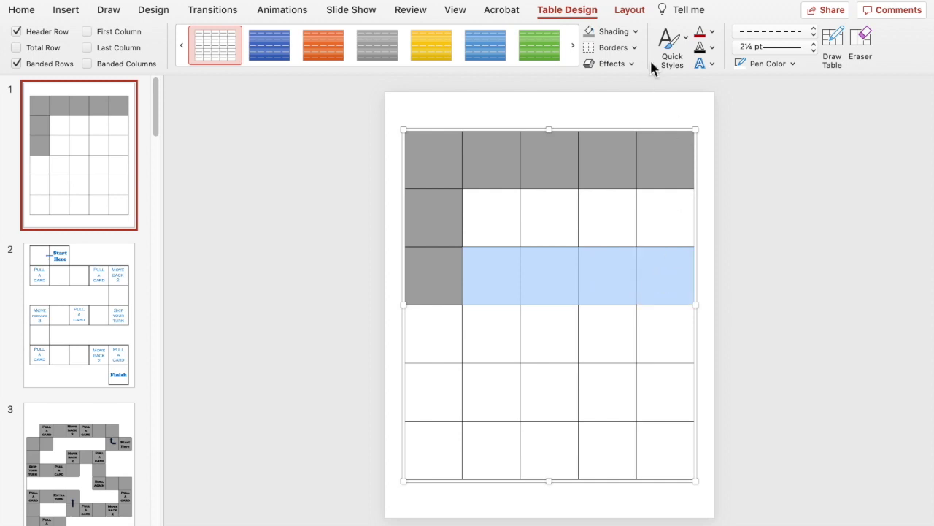
left_click(607, 33)
left_click(657, 318)
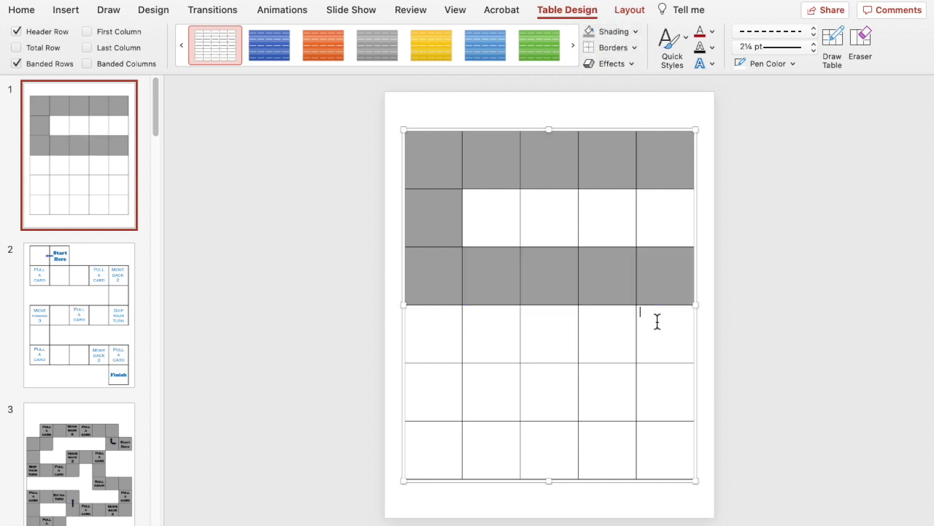
left_click_drag(661, 330, 664, 392)
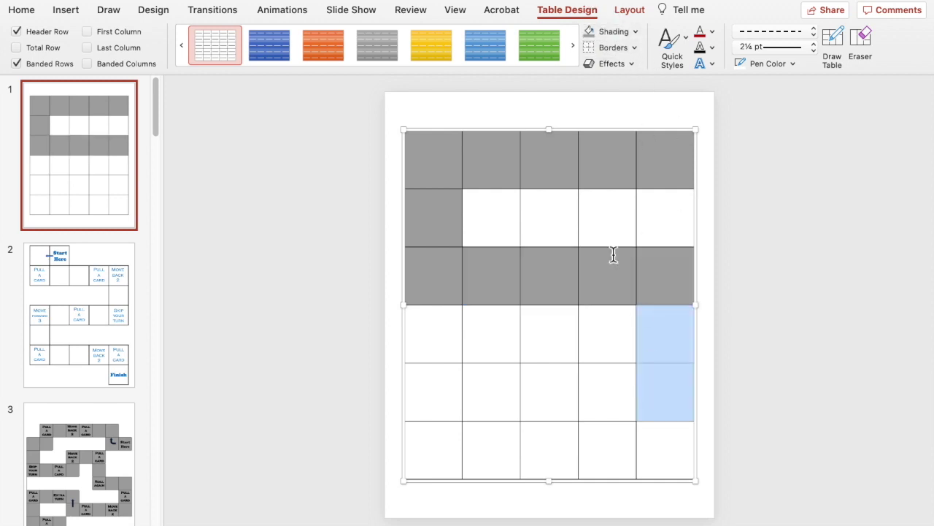
left_click(616, 37)
Shade the first four cells of the fifth row gray to continue the path
mouse_move(612, 400)
left_mouse_down()
mouse_move(618, 392)
mouse_move(425, 395)
left_mouse_up()
left_click(605, 30)
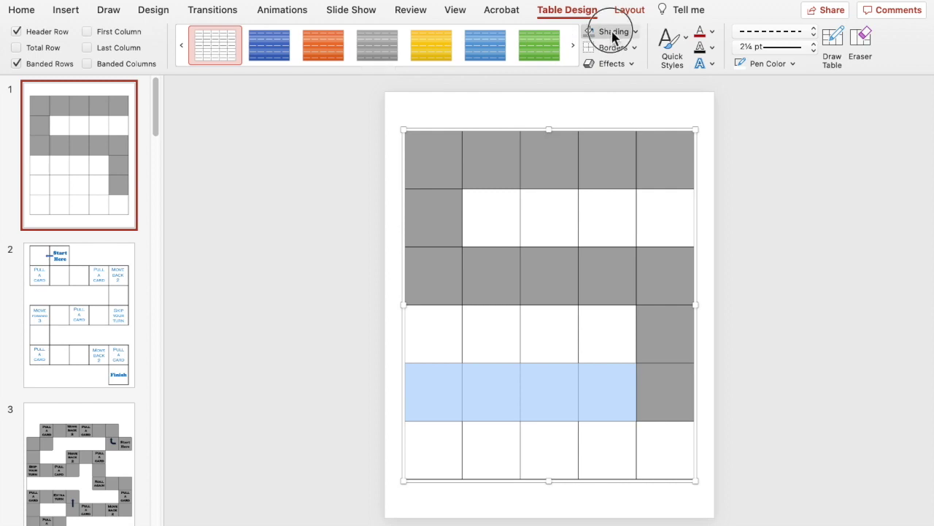
left_click(439, 410)
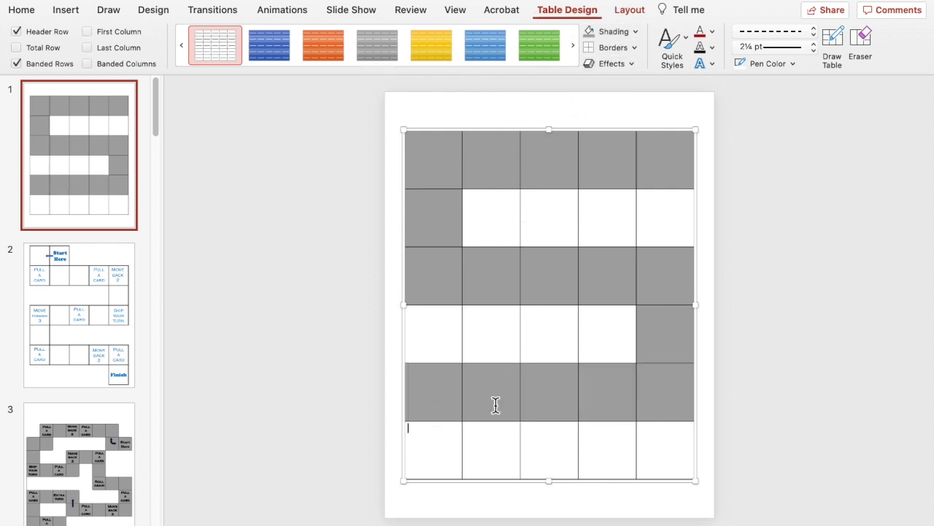
Try shading the entire sixth row gray and undo it
left_click(450, 458)
left_click_drag(451, 459, 548, 463)
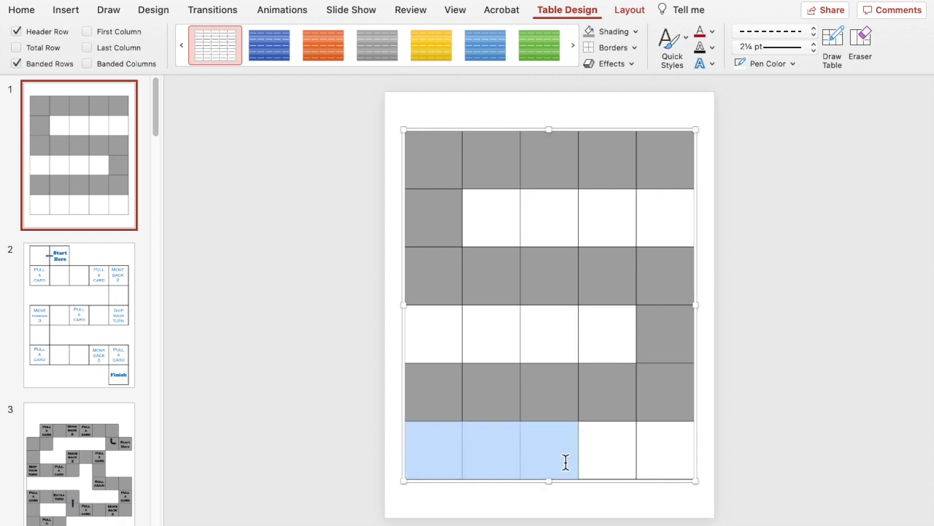
left_click(431, 456)
left_click_drag(442, 460, 664, 464)
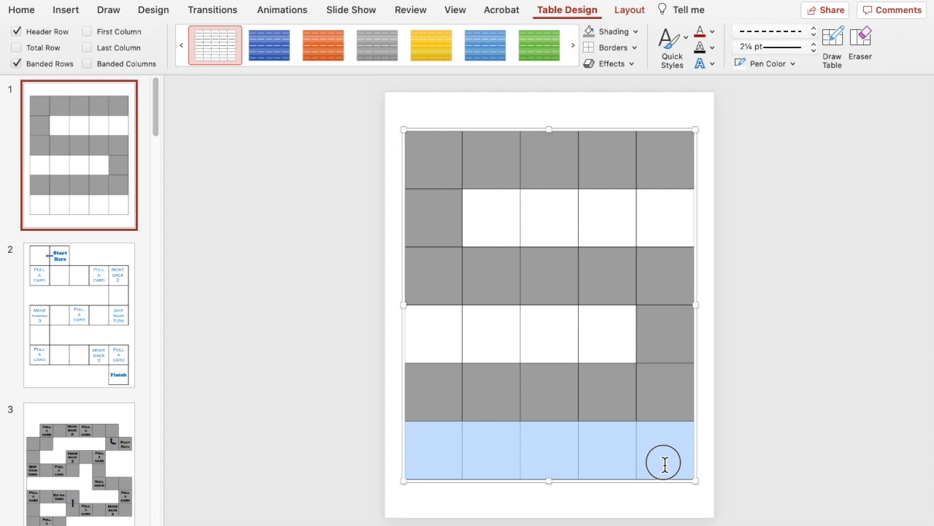
left_click(615, 33)
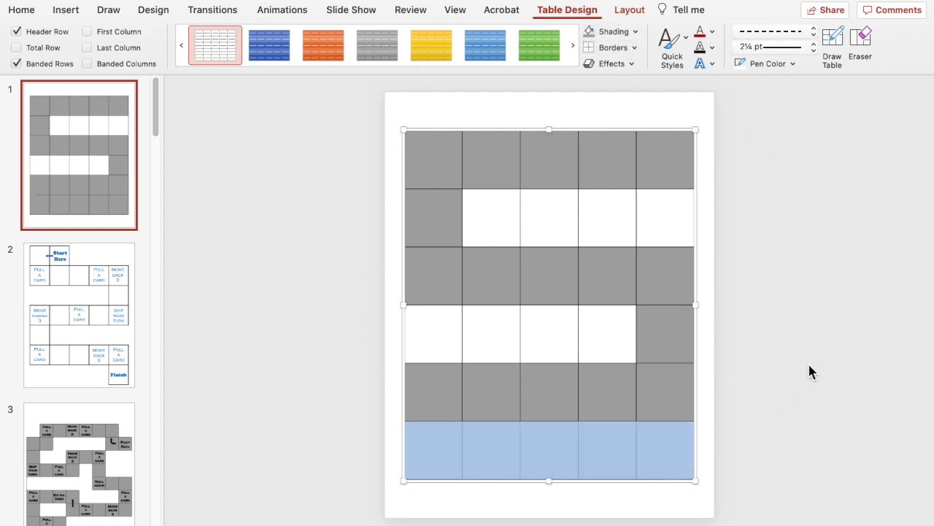
left_click(664, 442)
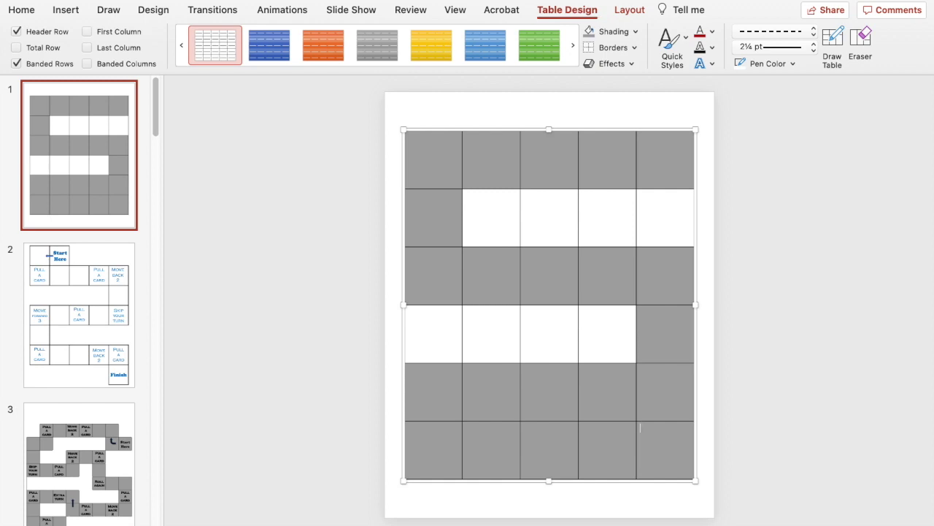
key("cmd+z")
Add a seventh row at the end of the table and move the table up to fit the slide
left_click(438, 443)
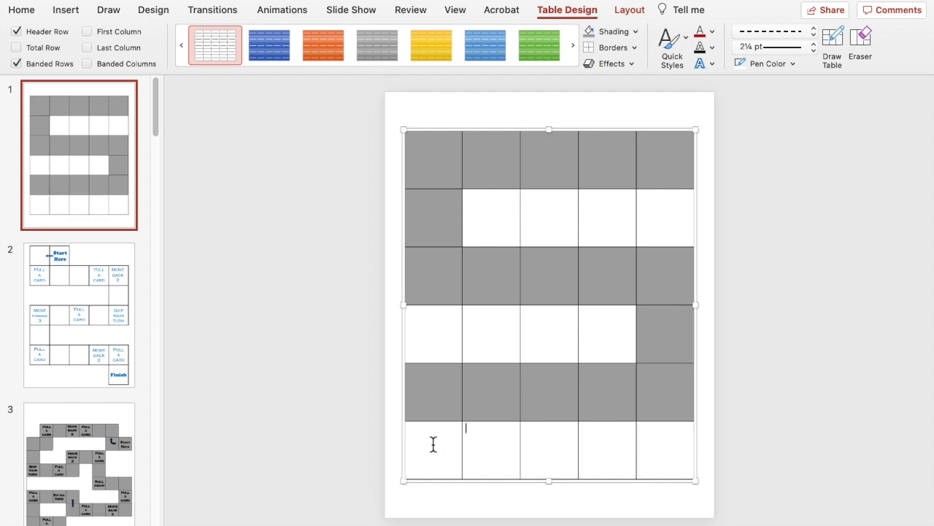
key("Tab")
left_click_drag(628, 136, 632, 104)
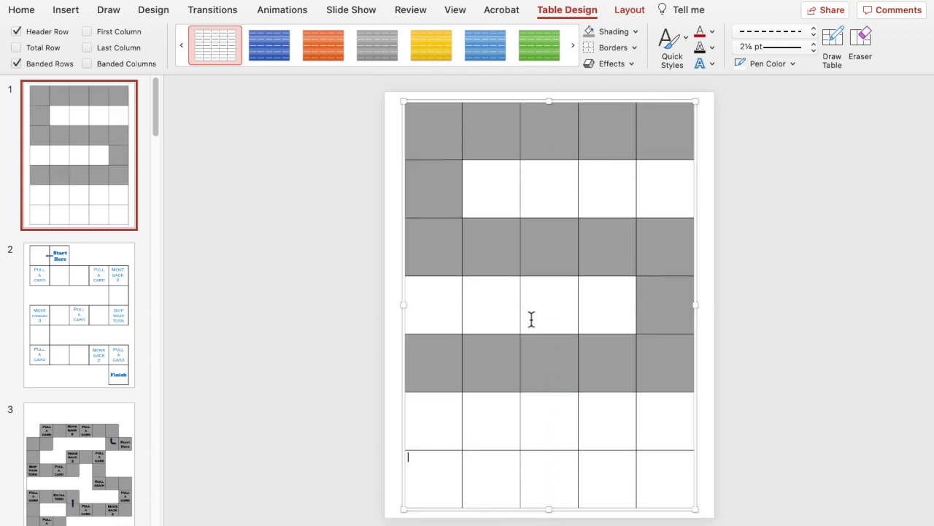
Shade the sixth and seventh cells of the first column gray
left_click(433, 416)
left_click_drag(430, 453, 431, 456)
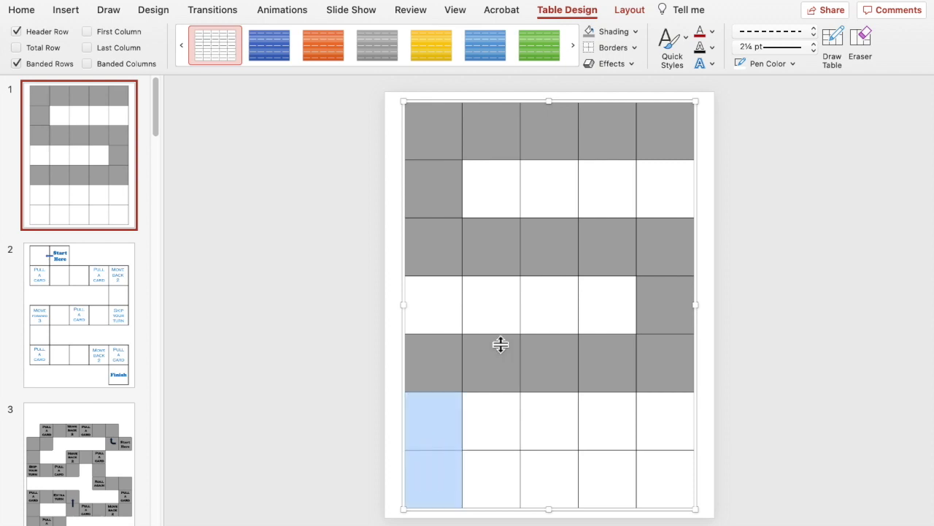
left_click(619, 31)
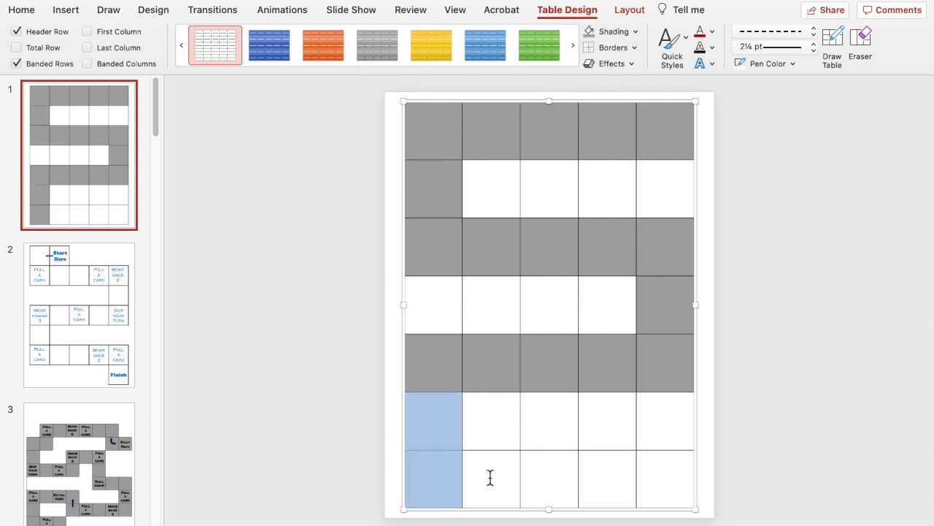
Shade the last four cells of the seventh row gray to complete the path
left_click_drag(491, 477, 628, 477)
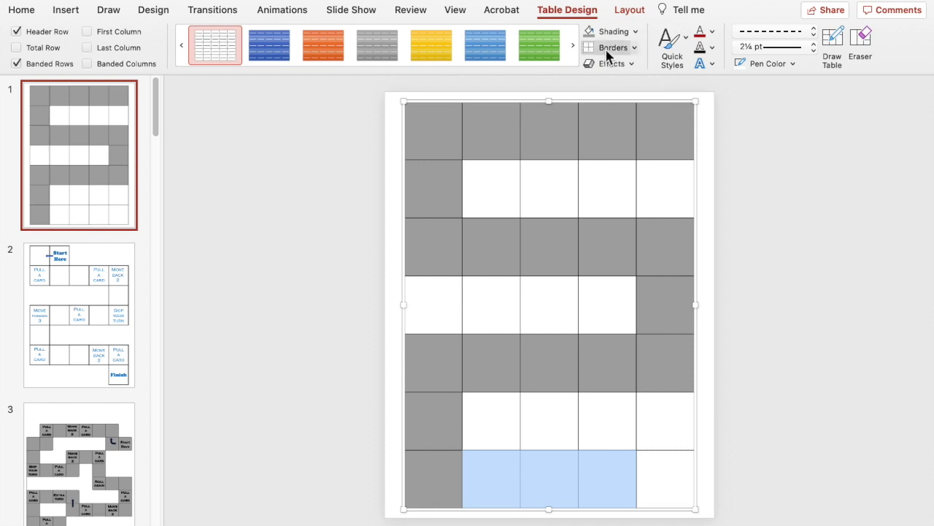
left_click_drag(682, 484, 503, 480)
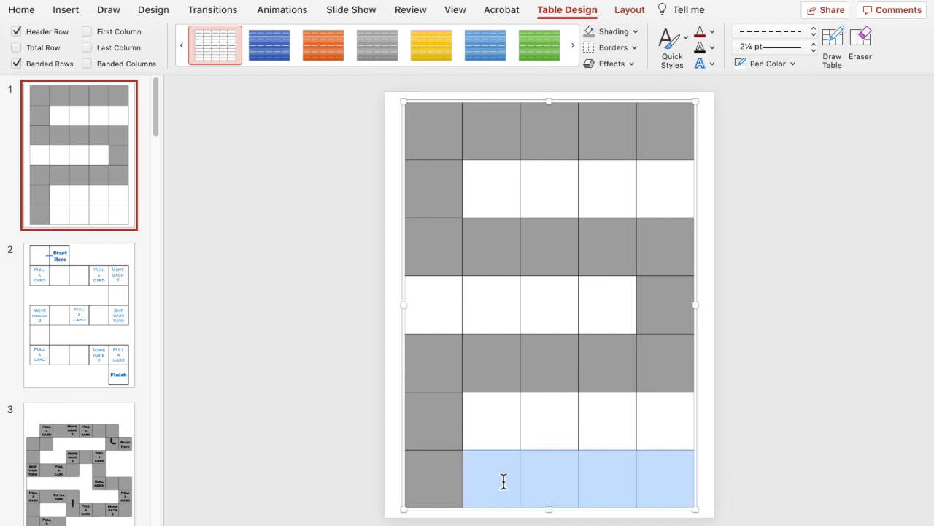
left_click(613, 32)
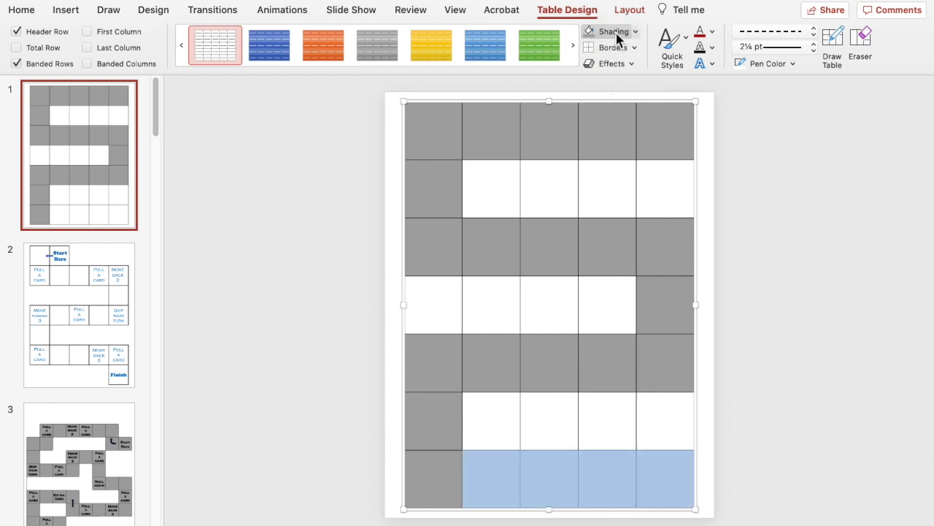
left_click(799, 405)
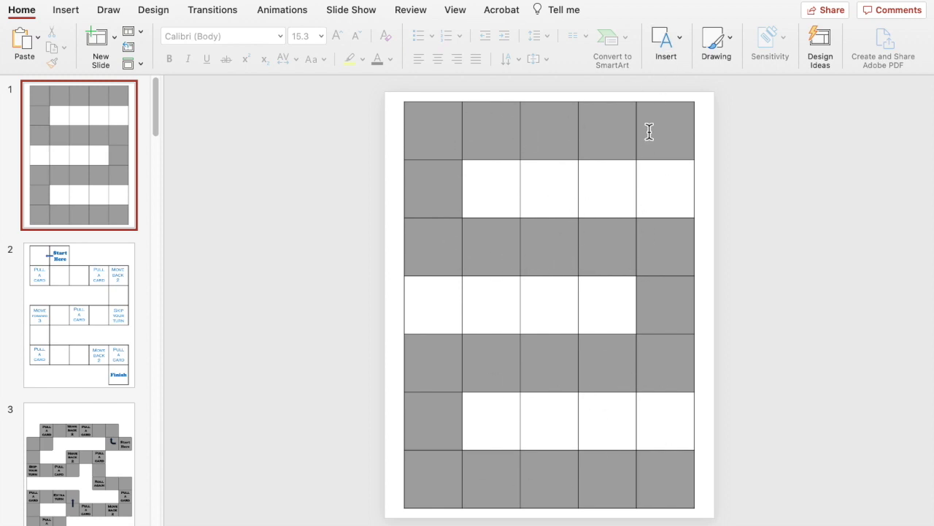
Set the table pen color to white and draw over the vertical lines between the unshaded cells of the second row
left_click(651, 195)
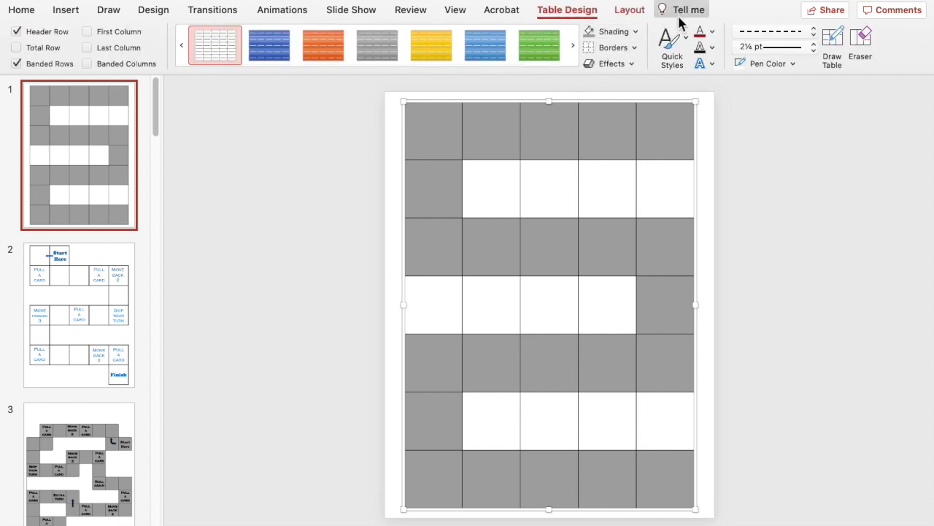
left_click(792, 66)
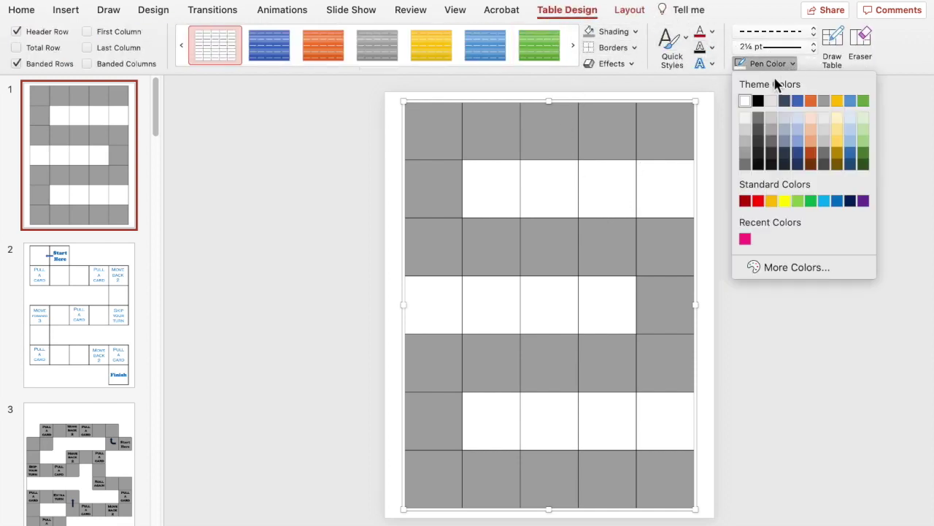
left_click(745, 100)
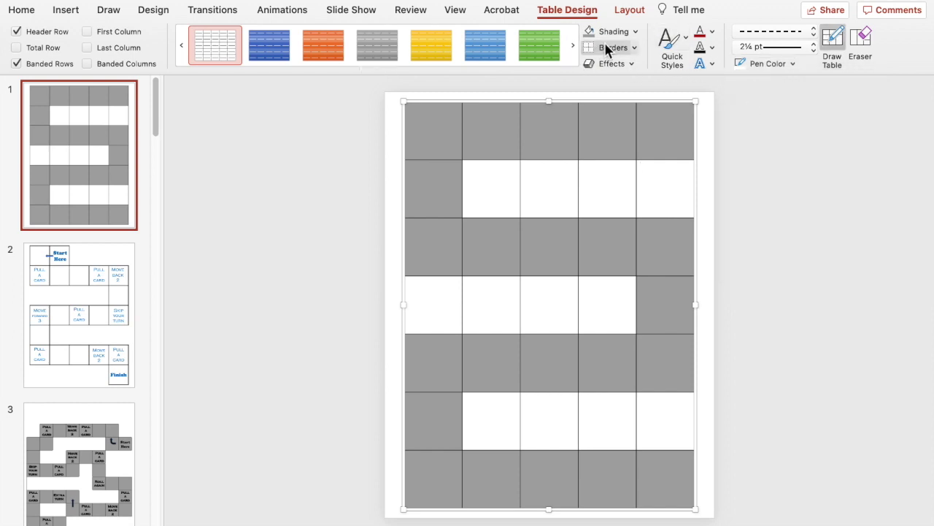
left_click(641, 189)
left_click(585, 192)
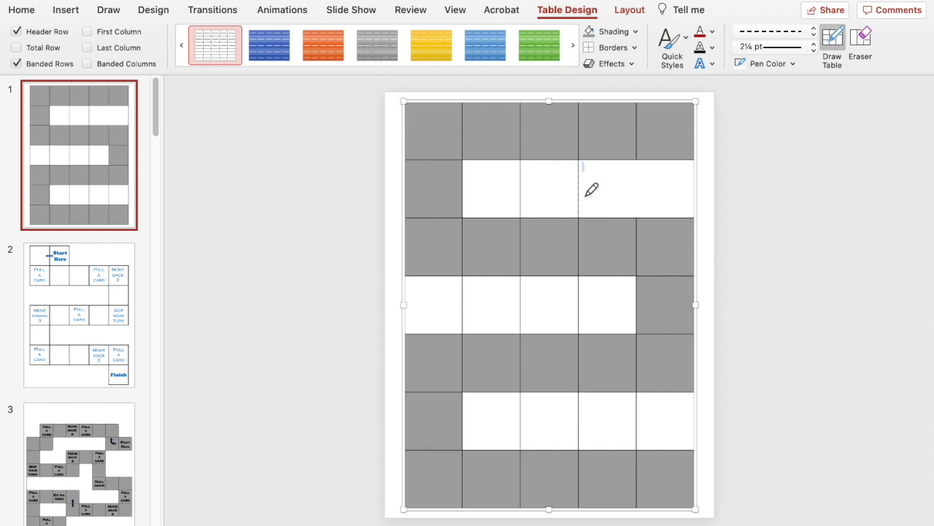
left_click(523, 189)
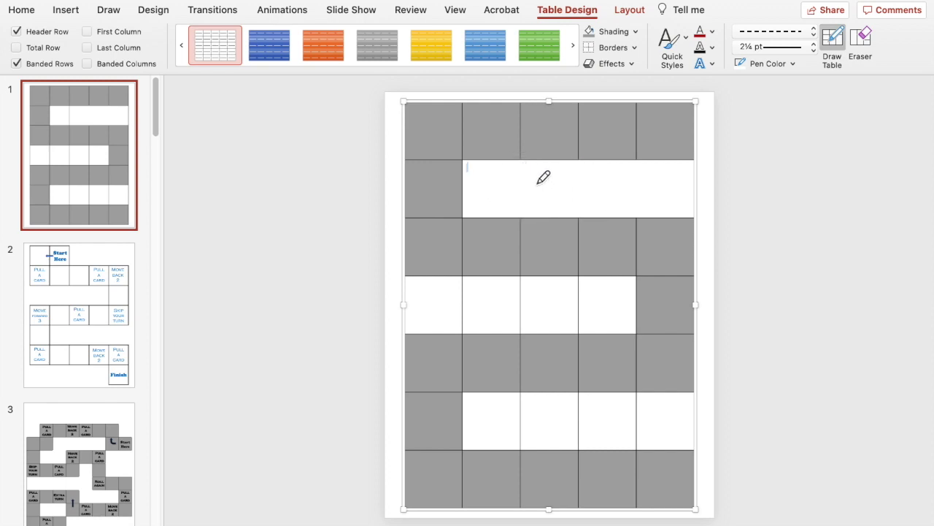
key("Escape")
Remove the inside vertical borders from the first four cells of the fourth row
left_click_drag(431, 292, 604, 304)
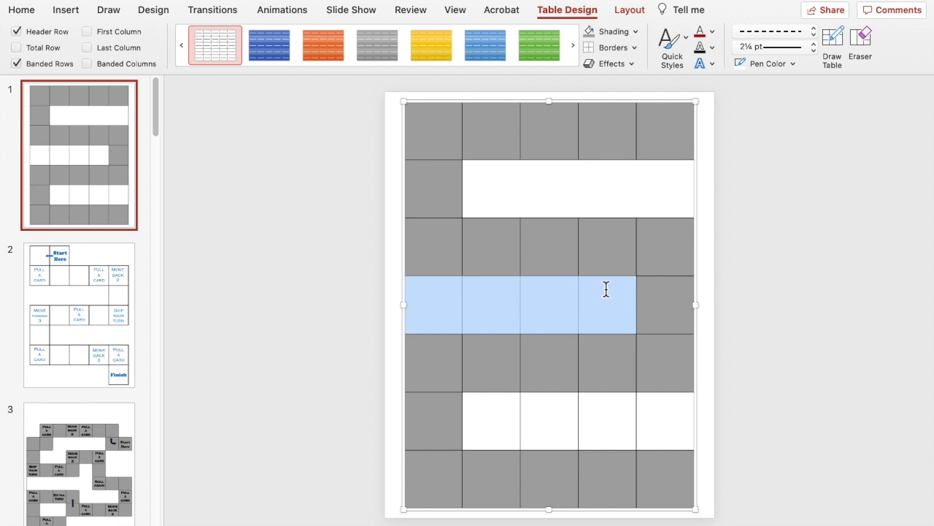
left_click(634, 47)
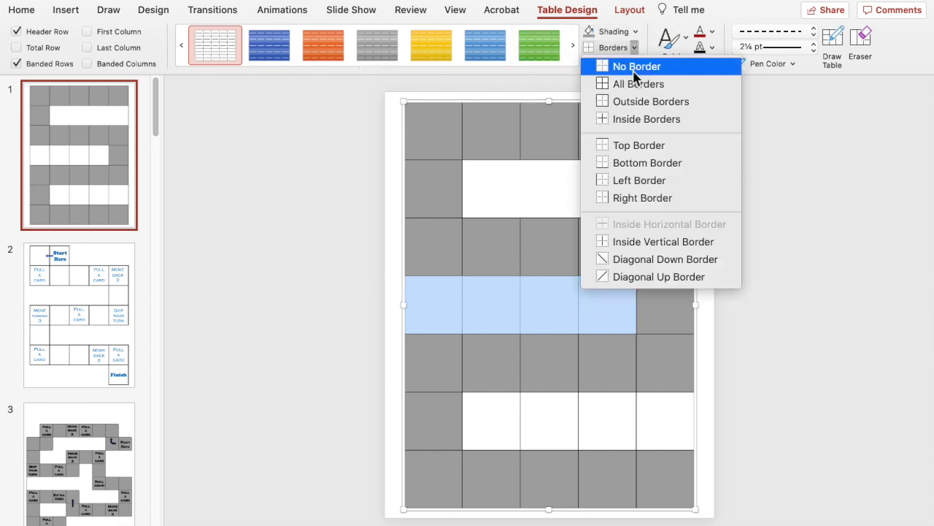
left_click(689, 247)
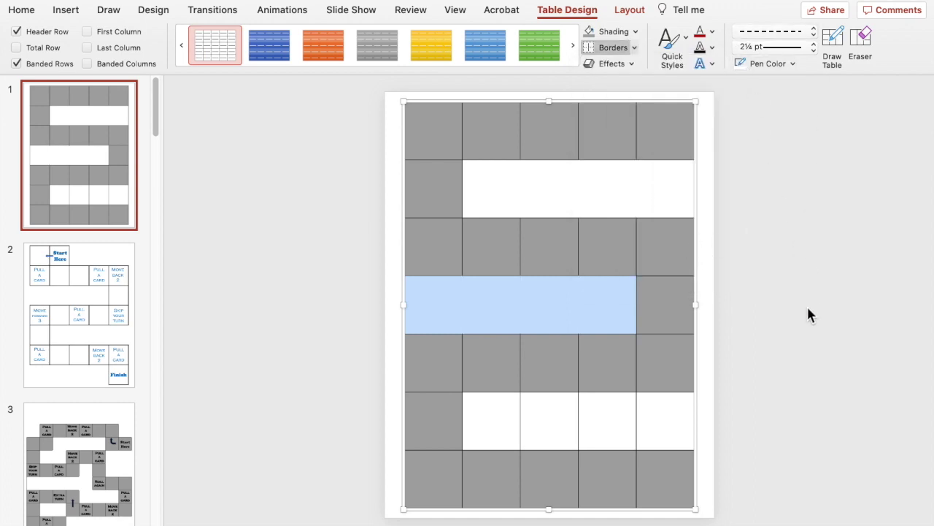
left_click(764, 370)
Remove the inside vertical borders from the last four cells of the sixth row
left_click(498, 431)
left_click_drag(504, 414, 665, 427)
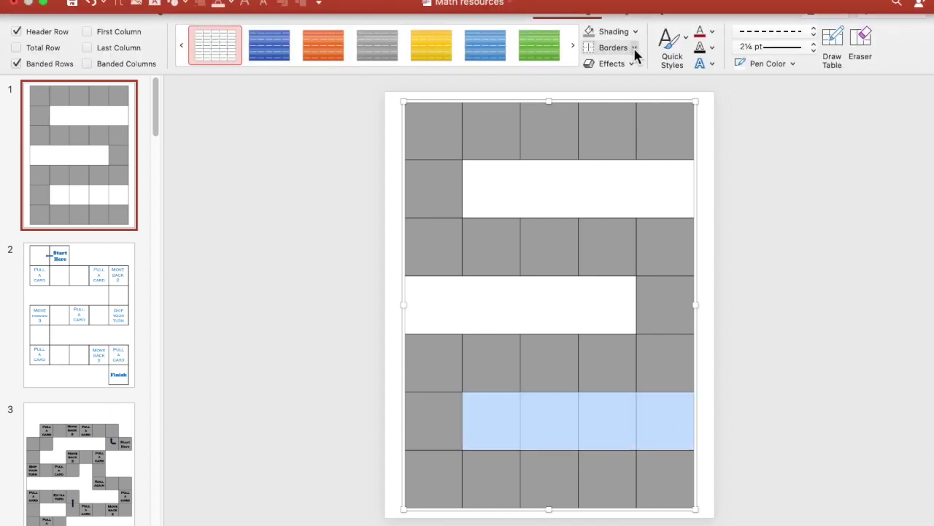
left_click(634, 48)
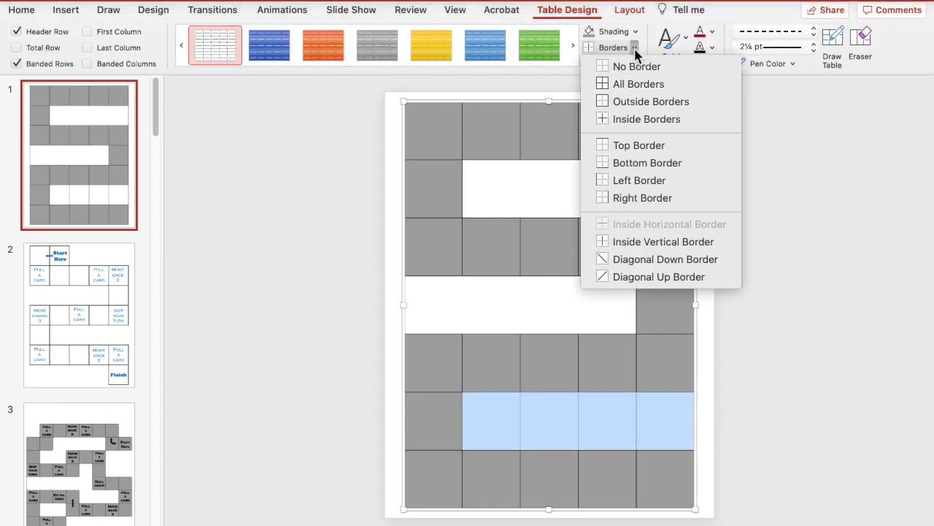
left_click(642, 249)
left_click(703, 334)
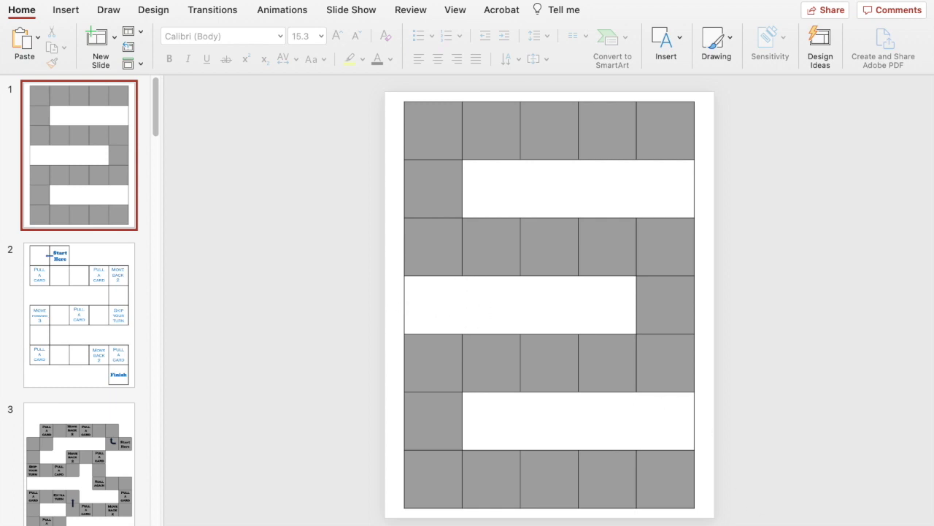
Remove the right border from the last cell of the second row
left_click(676, 194)
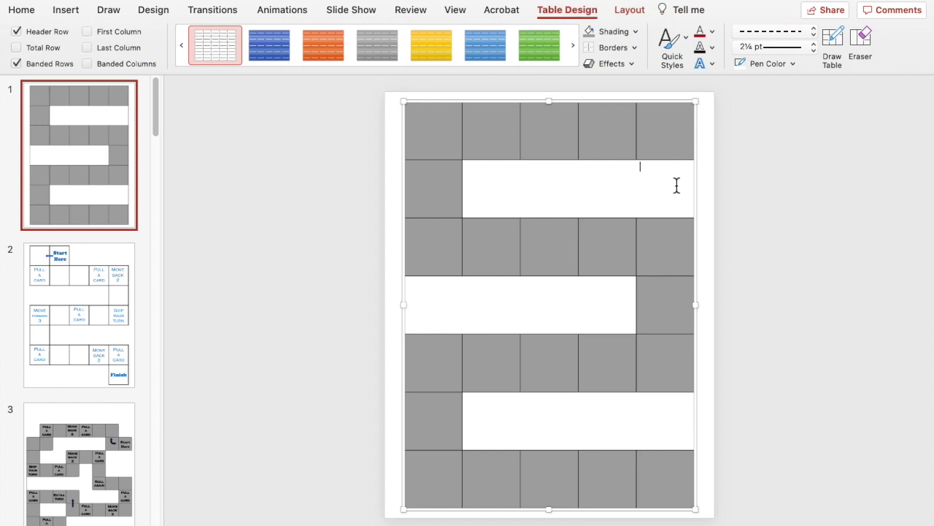
left_click(760, 170)
left_click(672, 190)
left_click(635, 48)
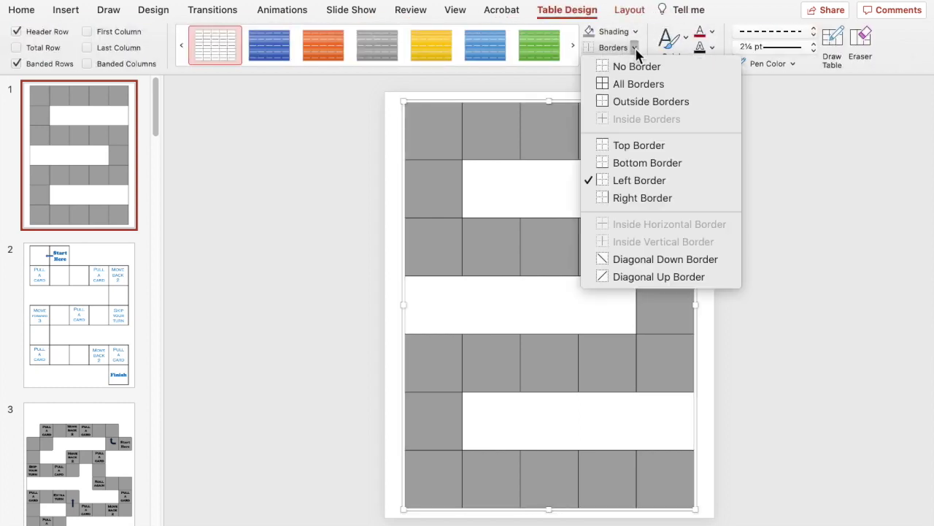
left_click(644, 198)
left_click(705, 216)
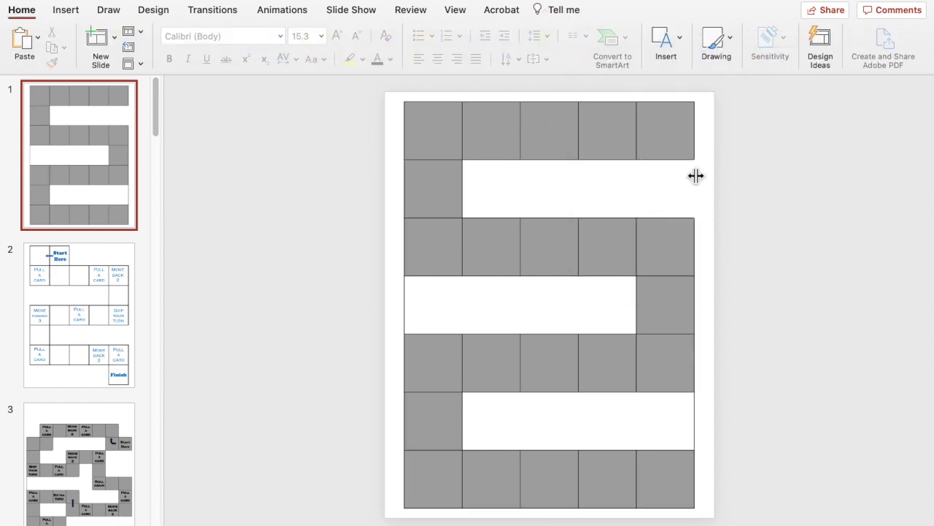
Remove the right border of the sixth row's last cell and the left border of the fourth row's first cell
left_click(639, 416)
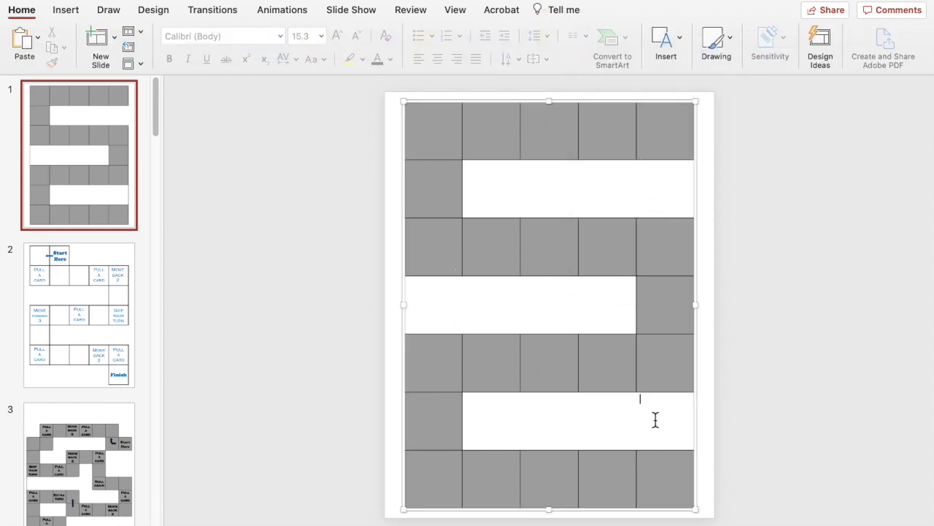
left_click(443, 300)
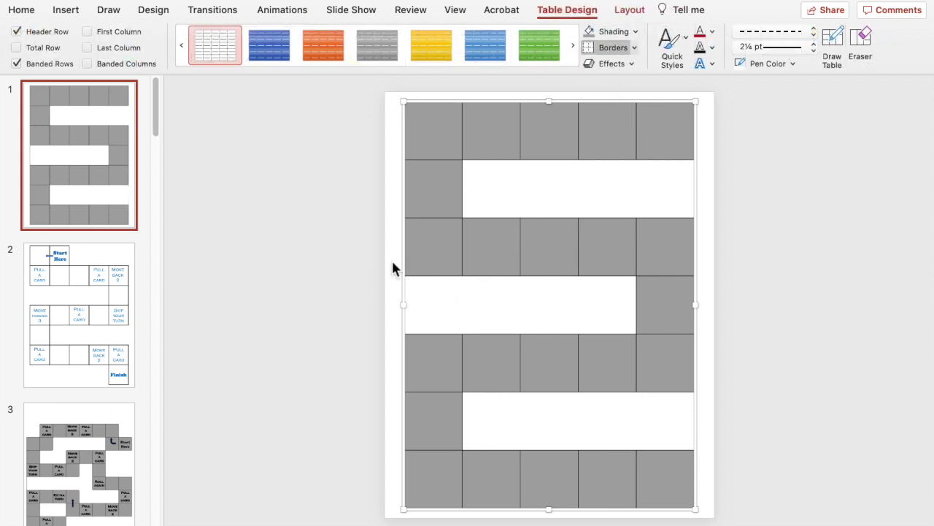
left_click(634, 49)
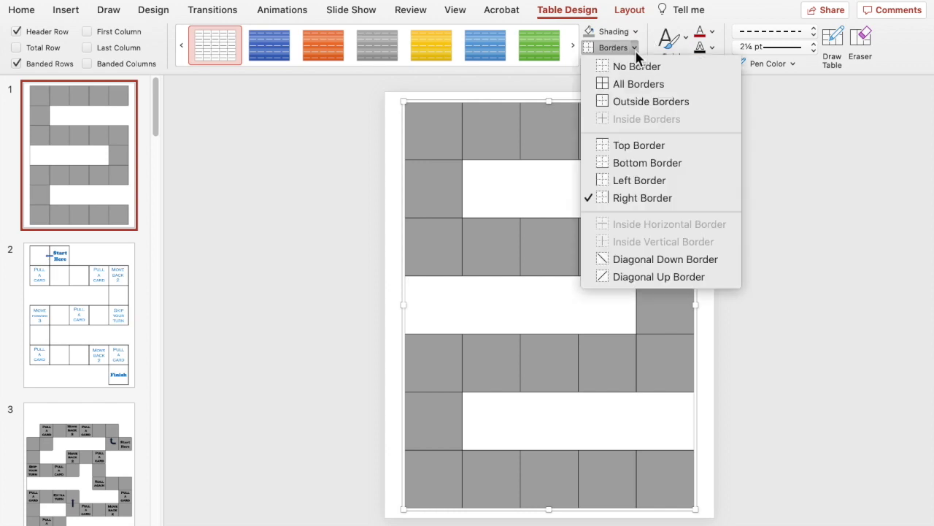
left_click(639, 181)
left_click(854, 194)
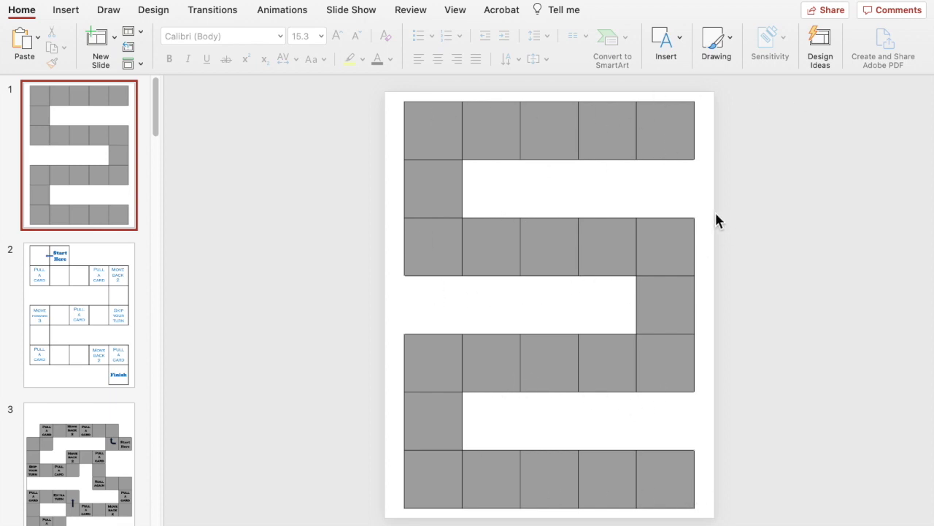
Select all the table cells and replace their gray shading with white
left_click(435, 128)
left_click_drag(435, 128, 652, 471)
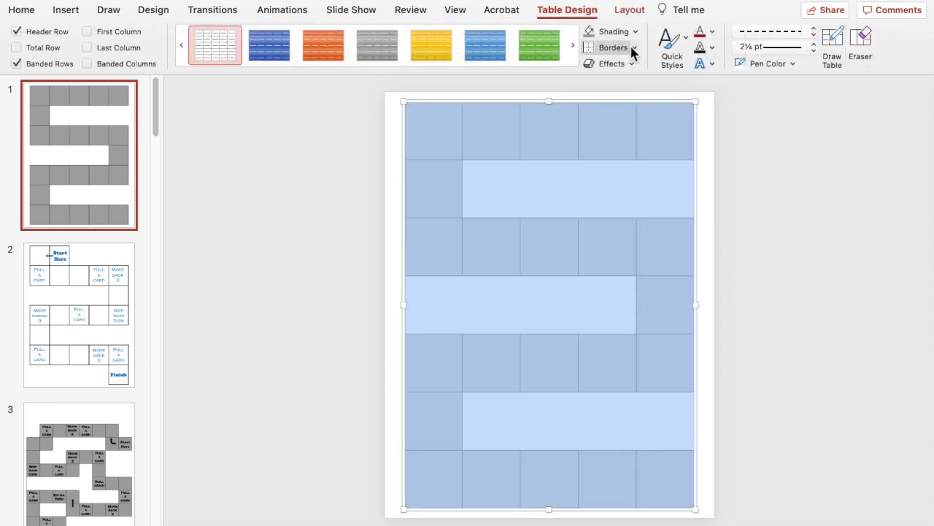
left_click(634, 46)
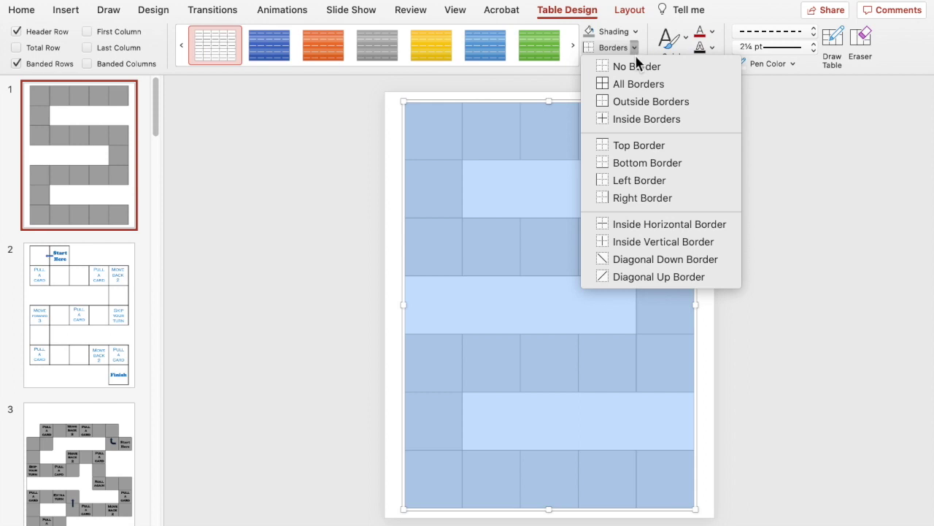
left_click(800, 108)
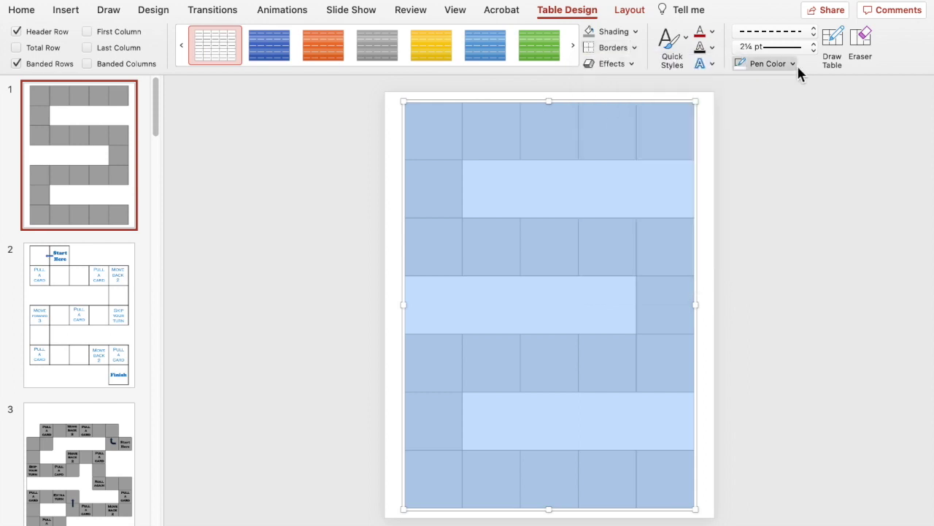
left_click(635, 32)
left_click(595, 95)
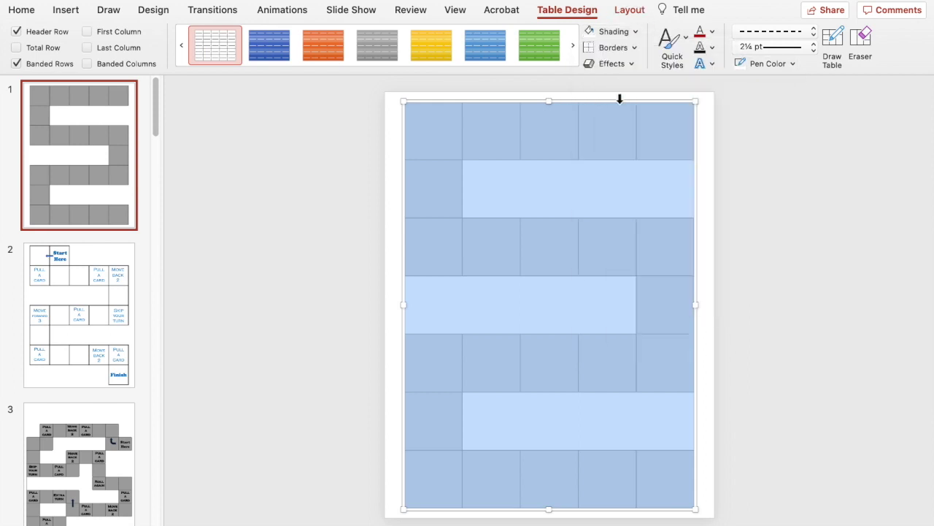
left_click(801, 133)
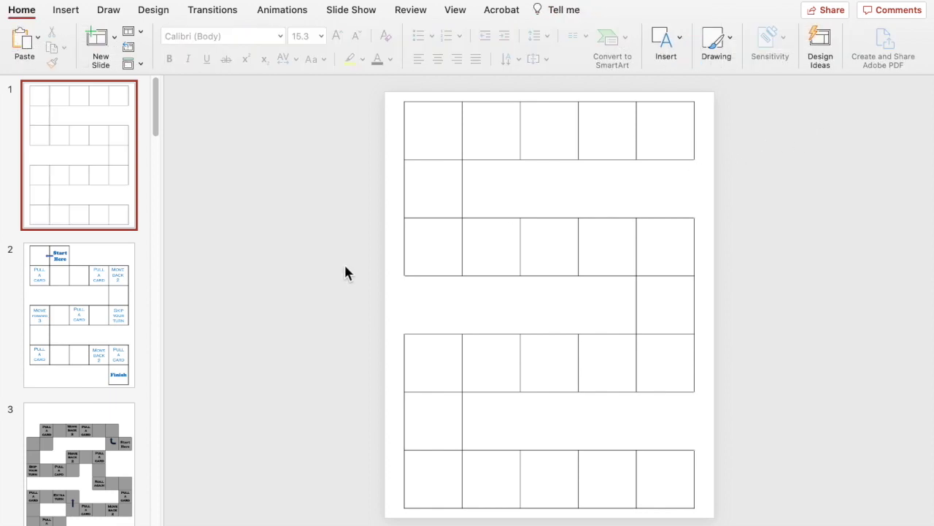
Add a text box in the blank area beside the slide and enter "Start Here" on two lines
left_click(663, 134)
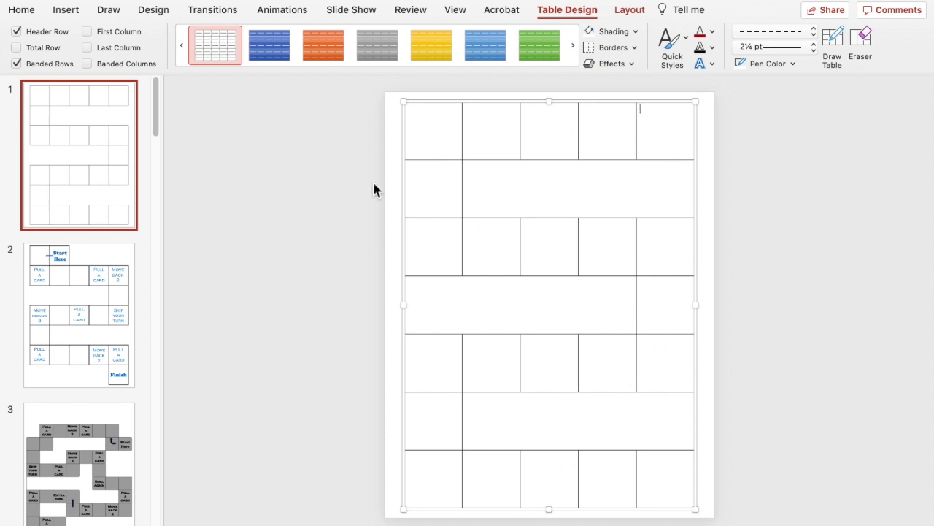
left_click(62, 13)
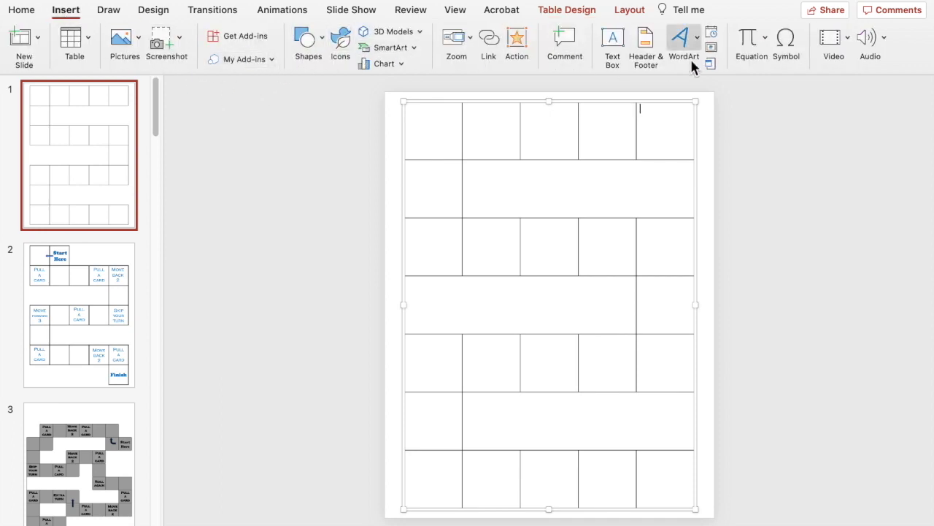
left_click(615, 40)
left_click_drag(745, 128, 805, 176)
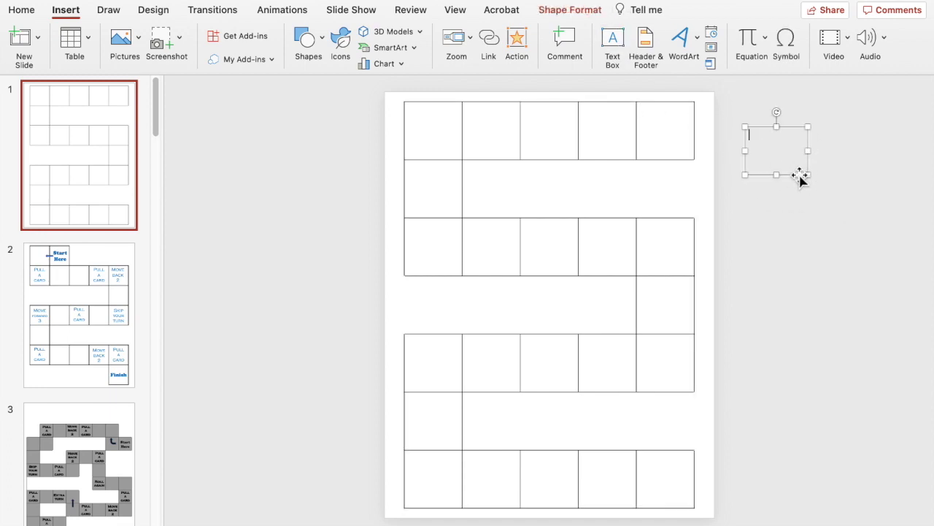
type("Star")
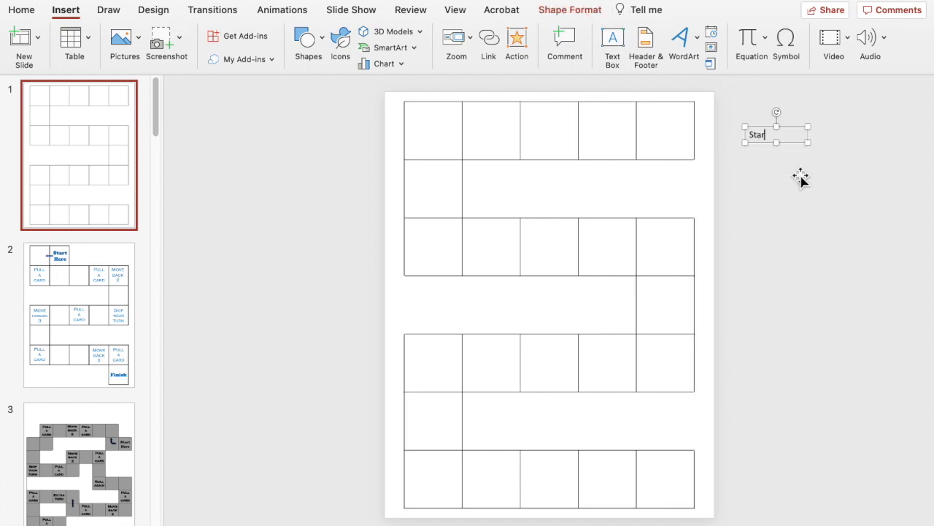
type("t")
key("Return")
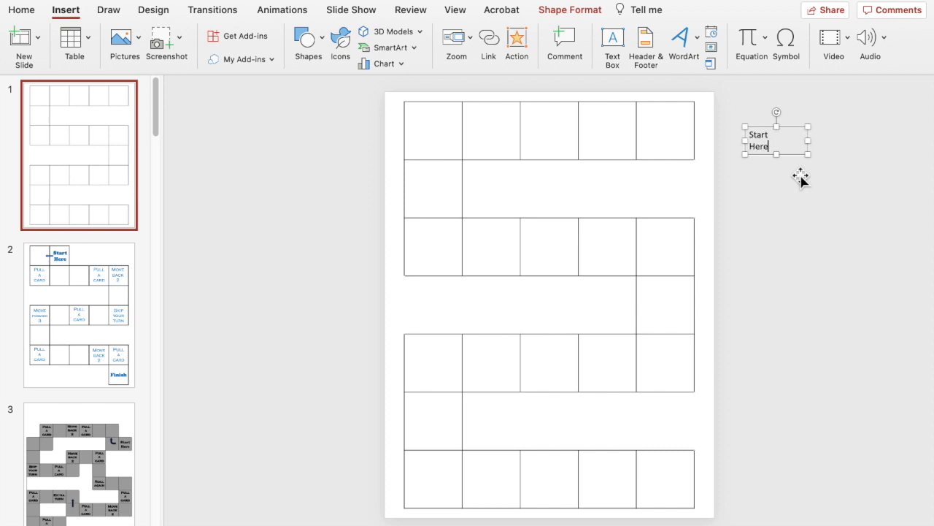
Select both lines of the Start Here text and shift its box slightly downward
left_click(769, 146)
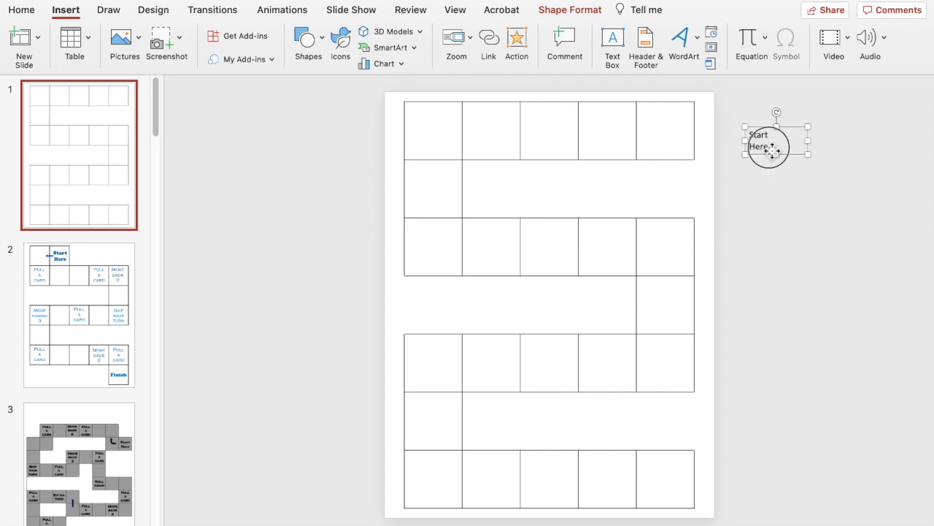
double_click(770, 147)
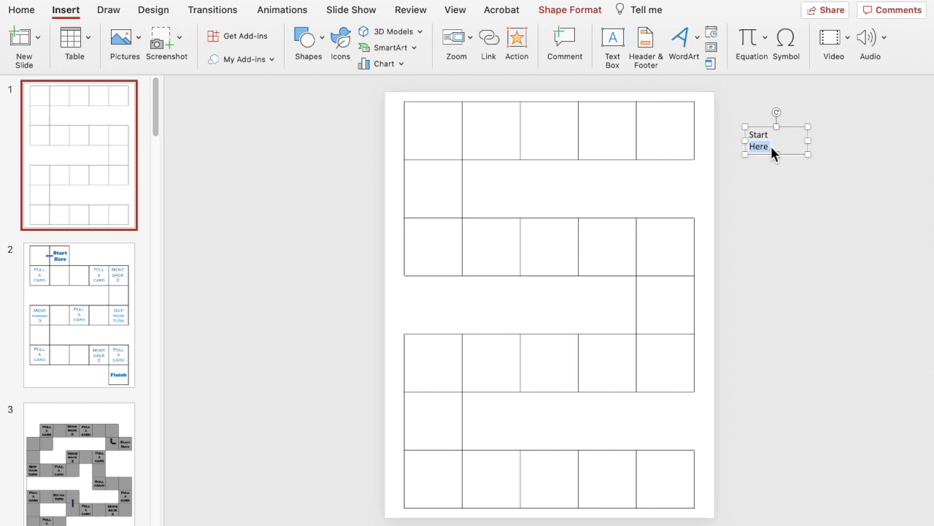
mouse_move(771, 148)
left_mouse_down()
mouse_move(772, 156)
mouse_move(762, 151)
mouse_move(772, 161)
left_mouse_up()
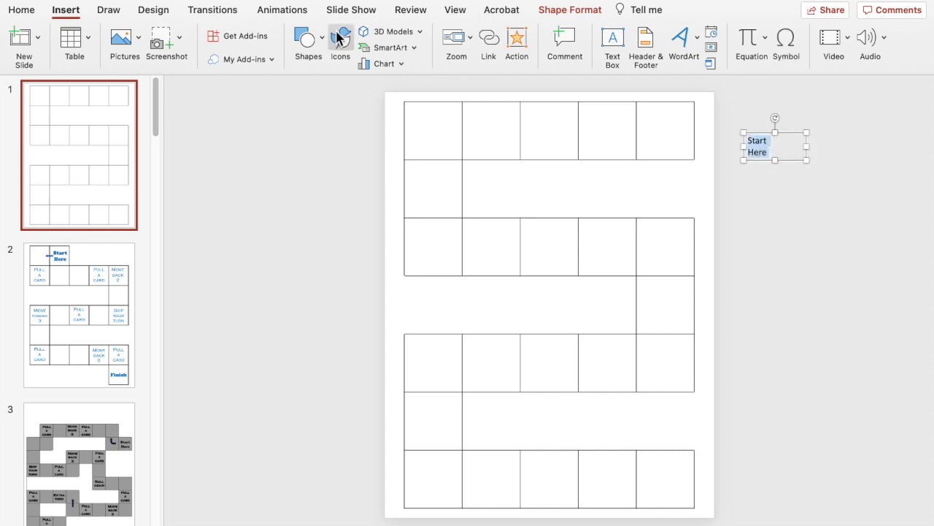
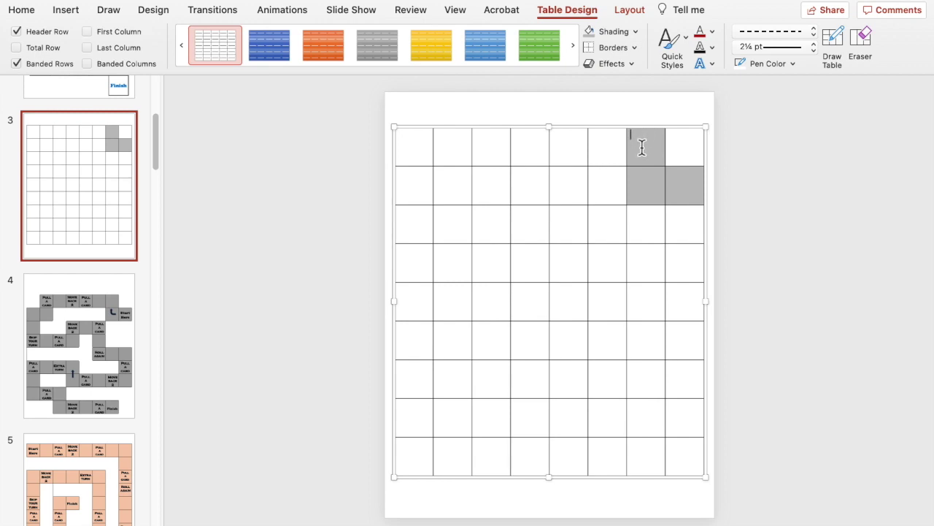
Shade gray the first row's second to sixth cells and the second column's cells in rows two and three
left_click_drag(616, 144, 455, 148)
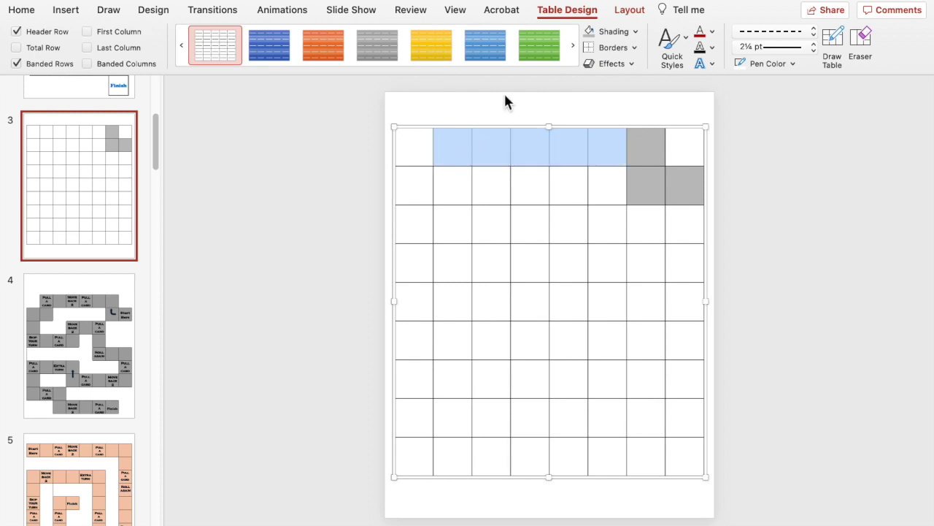
left_click(603, 32)
left_click(452, 183)
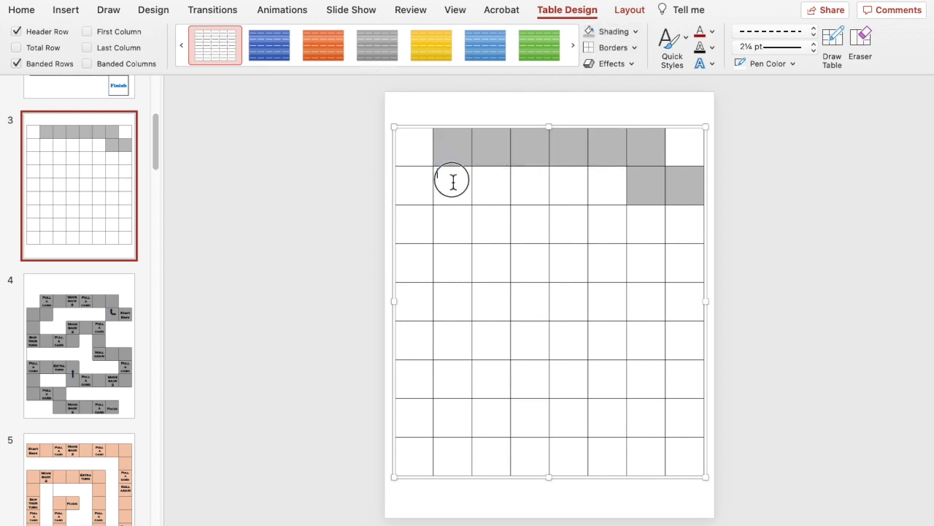
left_click_drag(453, 209, 450, 225)
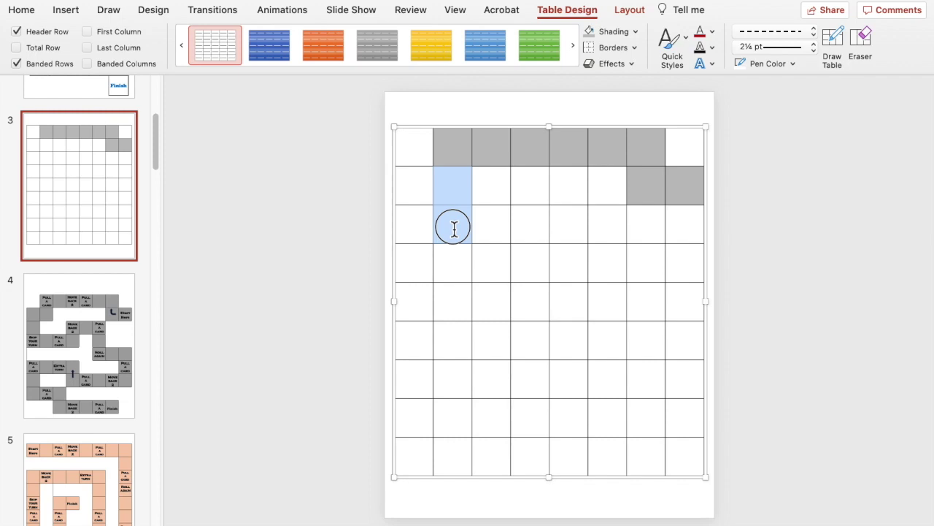
left_click(603, 32)
Continue the gray path through the first column's cells in rows three to five
left_click_drag(425, 224, 409, 224)
left_click(603, 31)
left_click_drag(417, 282, 412, 306)
left_click(603, 31)
Shade gray the fifth row's second to fourth cells and the fourth row's fourth cell
left_click_drag(452, 303, 546, 309)
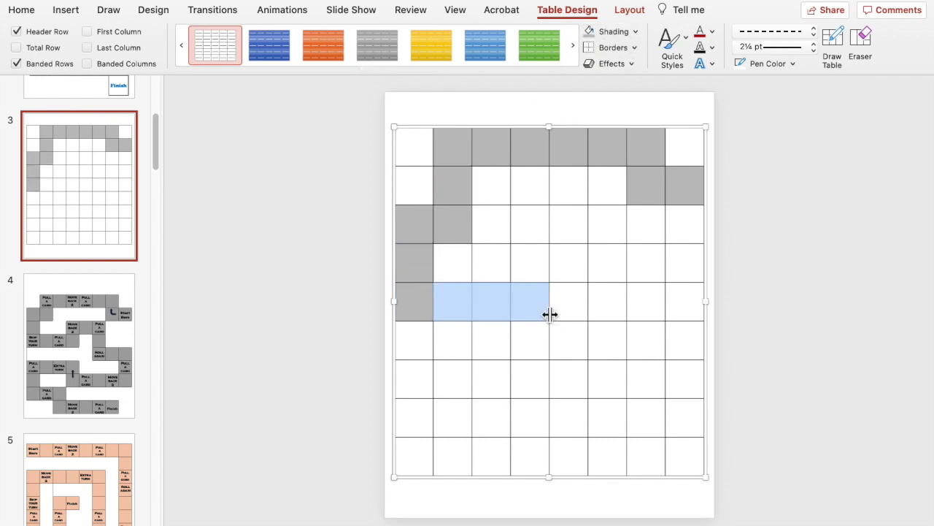
left_click(603, 32)
left_click(603, 32)
left_click_drag(570, 263, 606, 263)
left_click(603, 32)
mouse_move(606, 299)
left_mouse_down()
mouse_move(605, 339)
mouse_move(685, 340)
left_mouse_up()
left_click(603, 32)
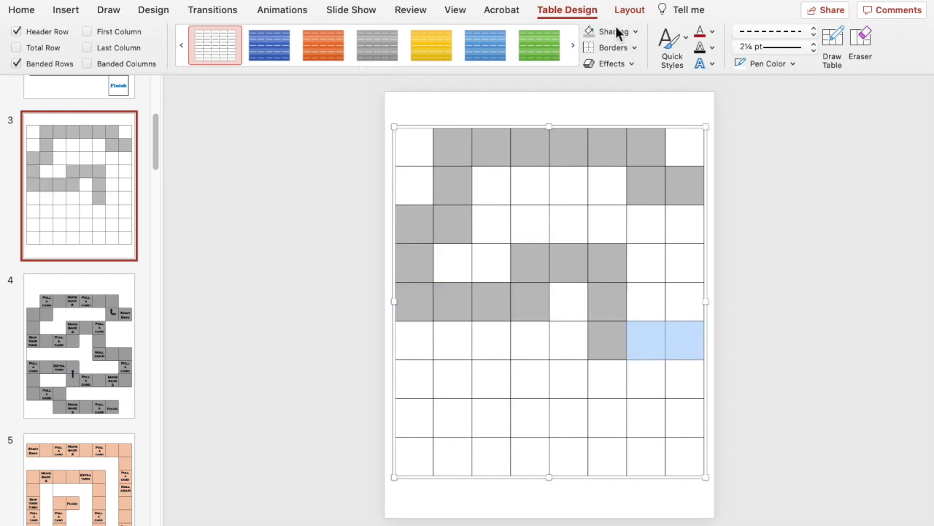
left_click(603, 31)
left_click_drag(685, 378, 684, 416)
left_click(694, 378)
key("super+z")
key("super+z")
key("super+z")
Shade the third row's fourth to sixth cells gray
left_click_drag(531, 224, 606, 224)
left_click(568, 10)
left_click(603, 31)
Shade gray the fourth row's last three cells, the last column's cells in rows five to seven, and the seventh row's fifth to seventh cells
mouse_move(606, 263)
left_mouse_down()
mouse_move(685, 263)
mouse_move(688, 372)
mouse_move(578, 372)
mouse_move(554, 393)
left_mouse_up()
left_click(603, 32)
left_click(603, 31)
left_click(603, 32)
Shade gray the sixth row's third to fifth cells and the seventh row's first three cells
left_click_drag(569, 340, 491, 340)
left_click(603, 31)
left_click_drag(492, 378, 492, 417)
left_click(492, 378)
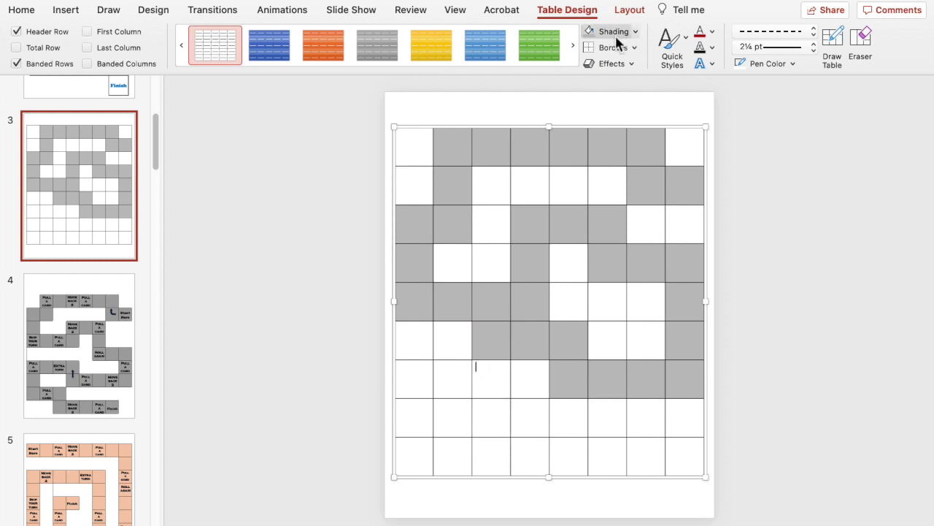
left_click(603, 31)
left_click_drag(452, 378, 415, 380)
left_click(603, 31)
Finish the gray path with the eighth row's first cell and the last row's first seven cells
left_click(414, 417)
left_click(603, 31)
left_click_drag(424, 457, 651, 461)
left_click(603, 31)
left_click(867, 322)
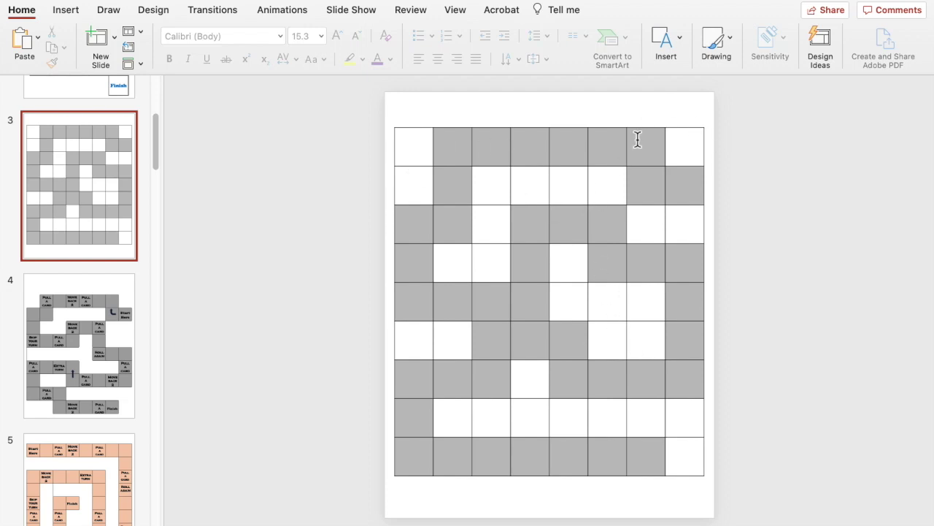
Remove the border lines around the unshaded cells outside the gray path
left_click(672, 147)
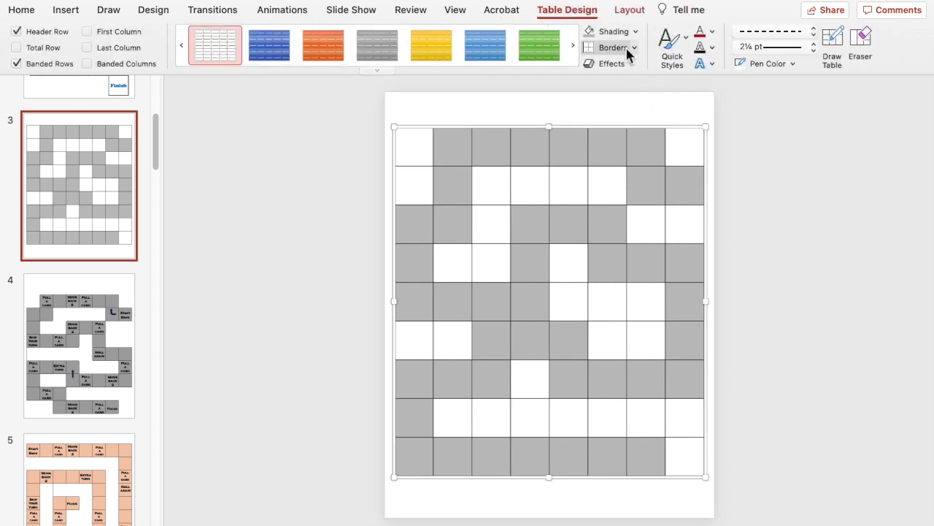
left_click(635, 49)
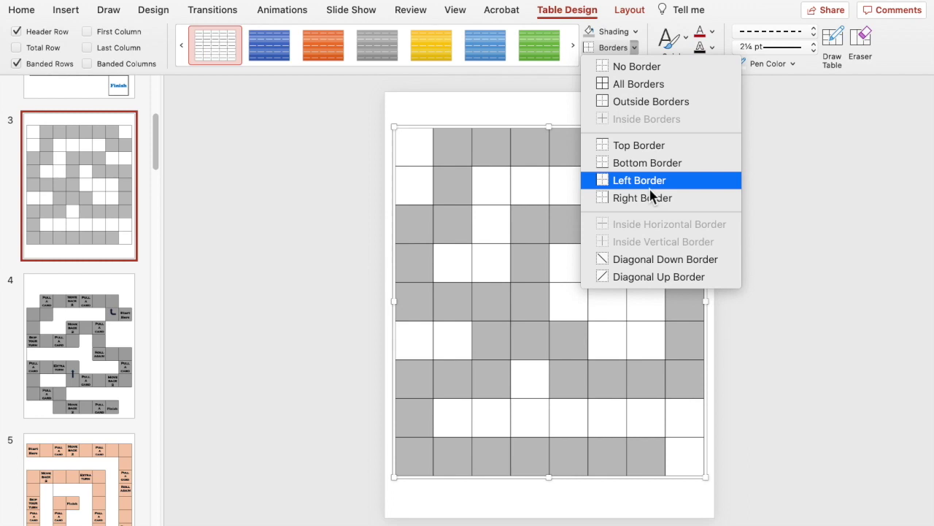
left_click(822, 138)
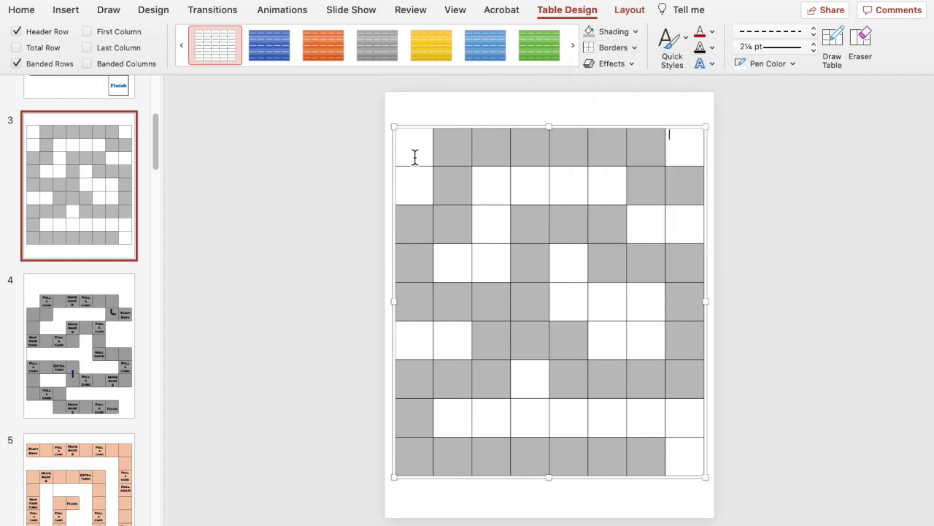
left_click_drag(414, 156, 417, 192)
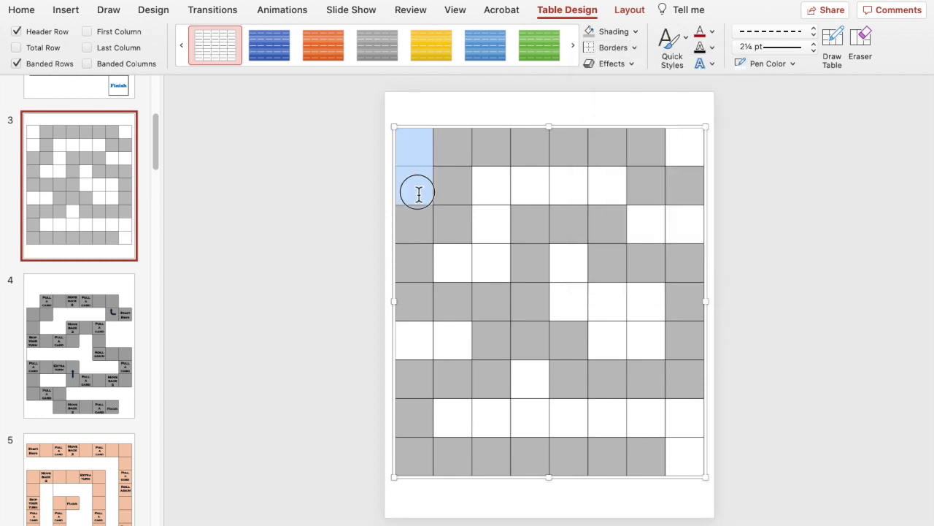
left_click(832, 214)
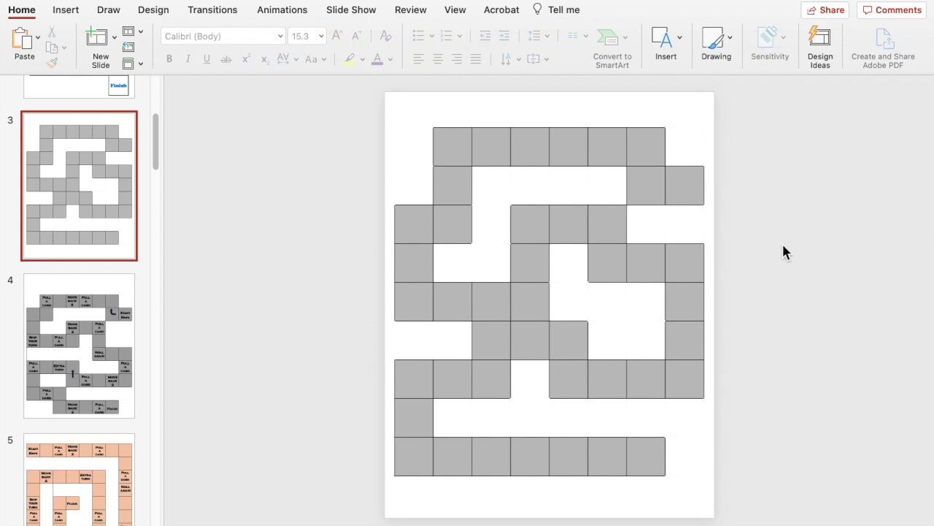
Add a text box in the blank area beside the slide's second table row and enter "Start Here" on two lines
left_click(683, 188)
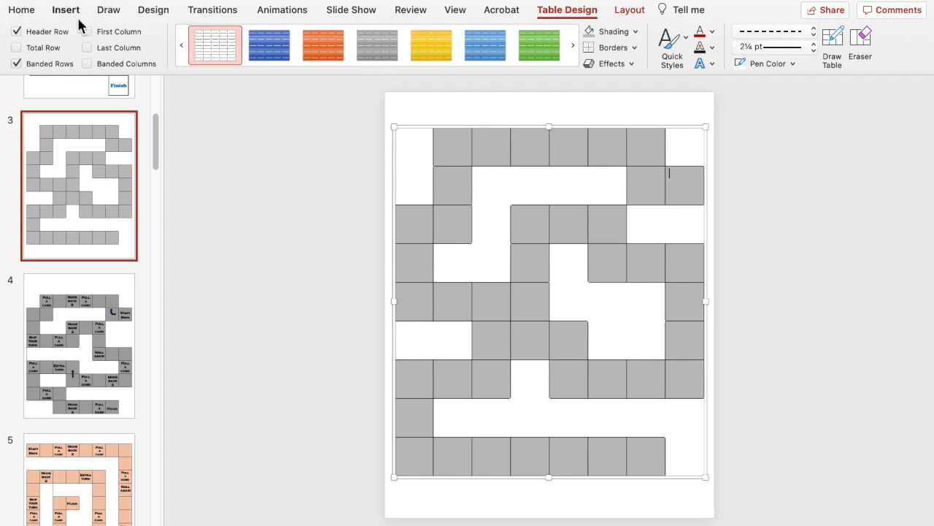
left_click(65, 9)
left_click(68, 10)
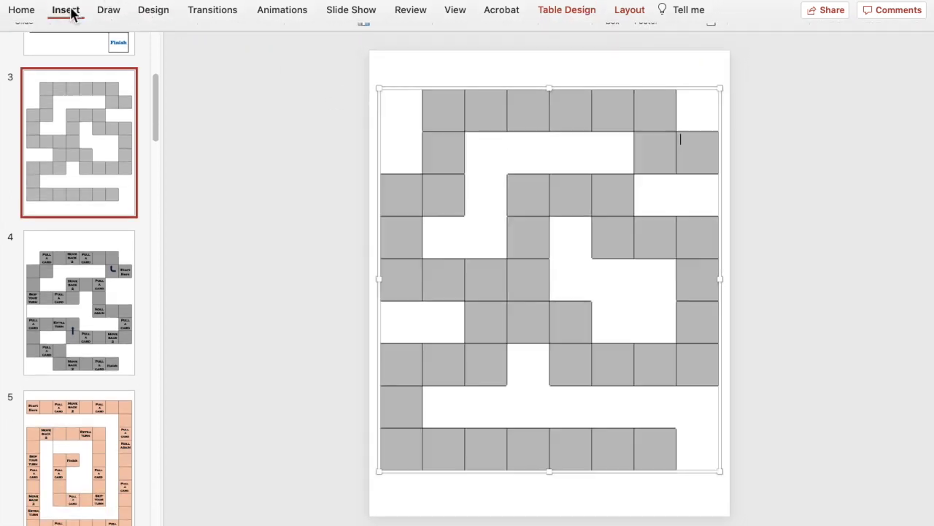
left_click(69, 9)
left_click_drag(764, 173, 800, 207)
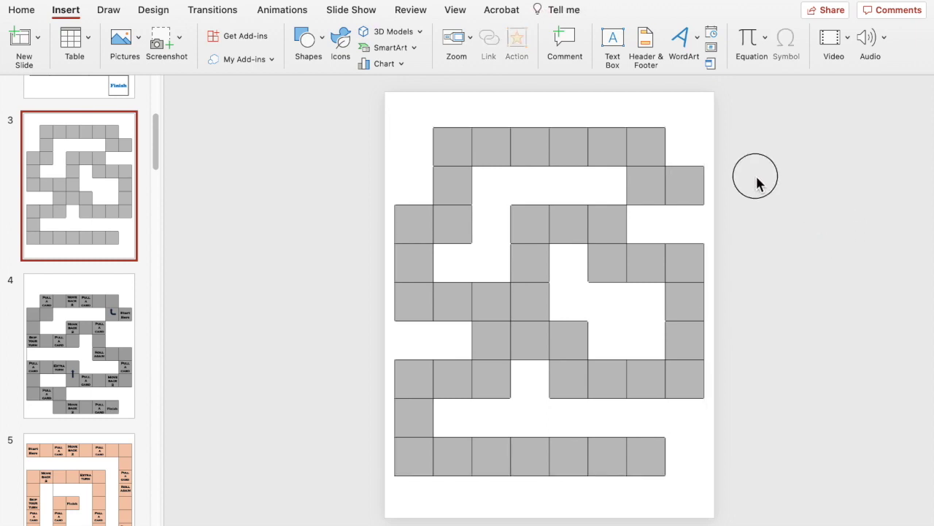
left_click(612, 40)
left_click_drag(752, 190, 807, 228)
type("Start")
key("Return")
type("Here")
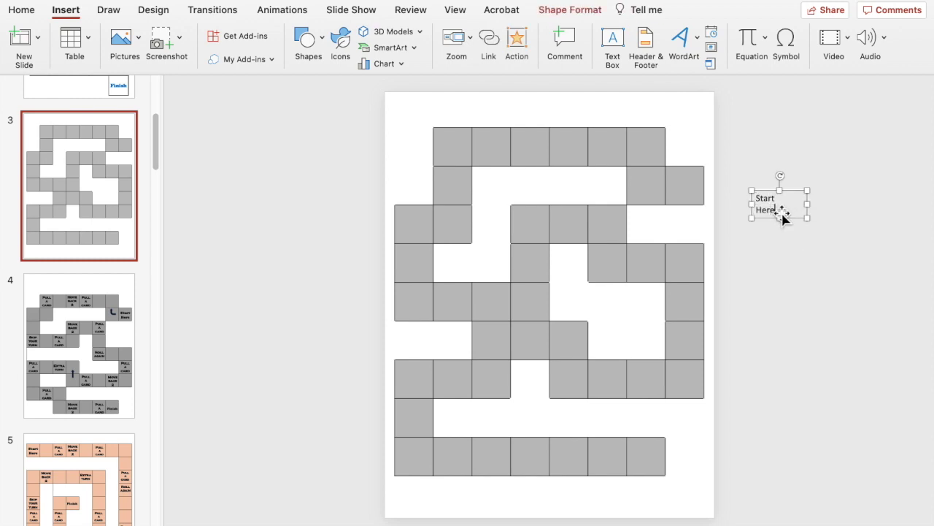
Set the color of the Start Here text to black
left_click_drag(776, 209, 748, 196)
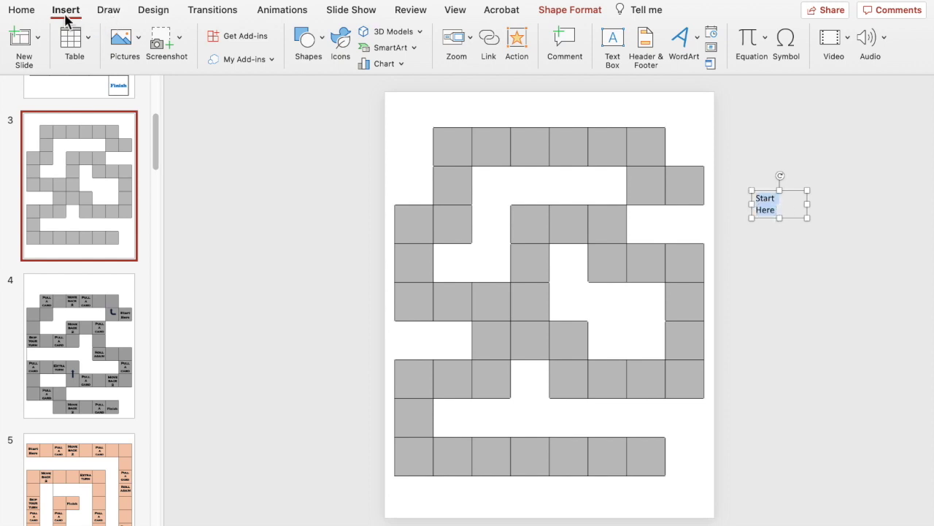
left_click(22, 11)
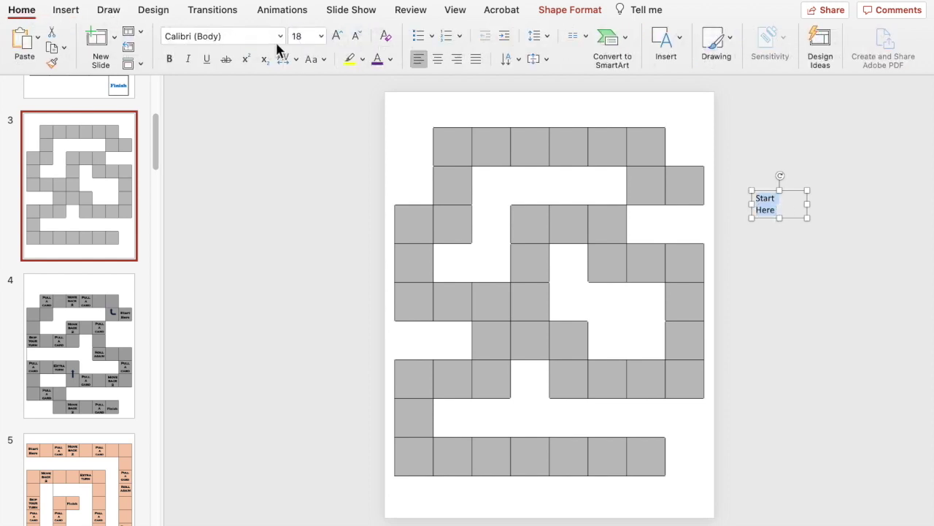
left_click(392, 61)
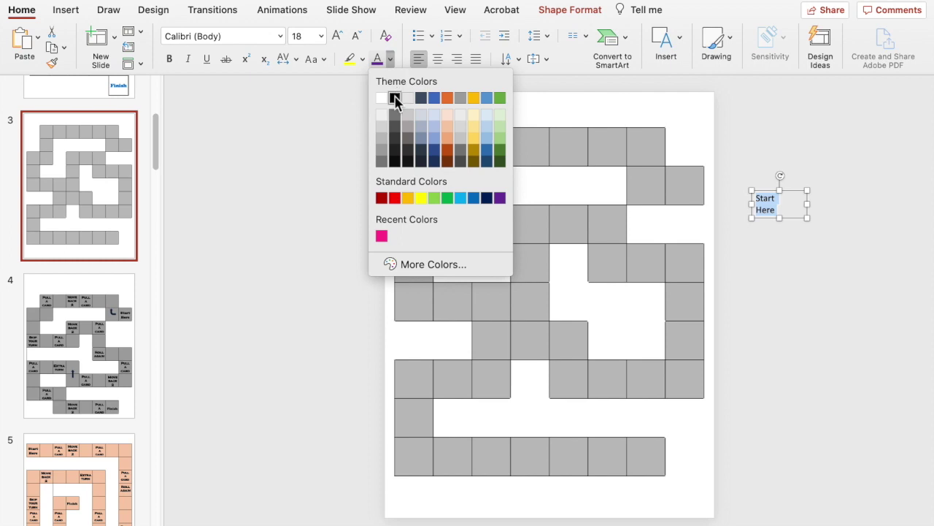
left_click(395, 99)
Change the Start Here font to Cooper and center the text in a narrower box
left_click(280, 36)
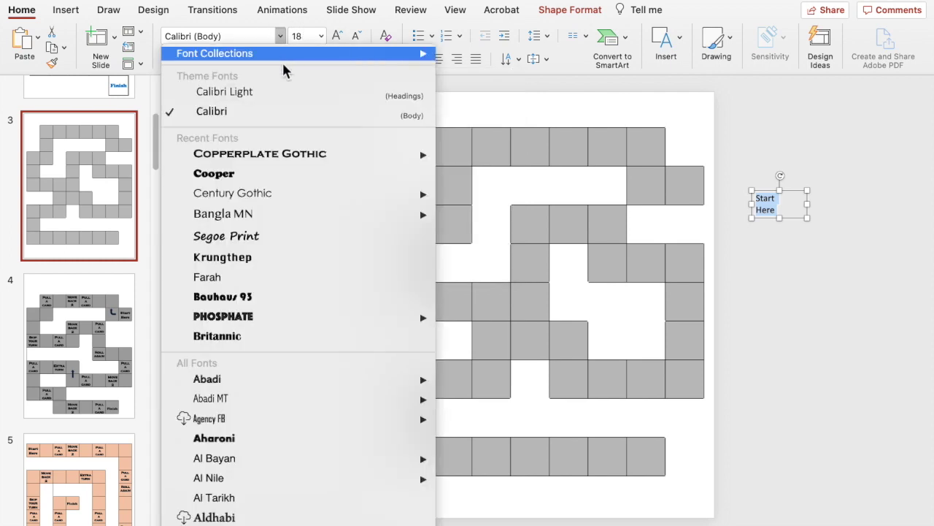
left_click(273, 174)
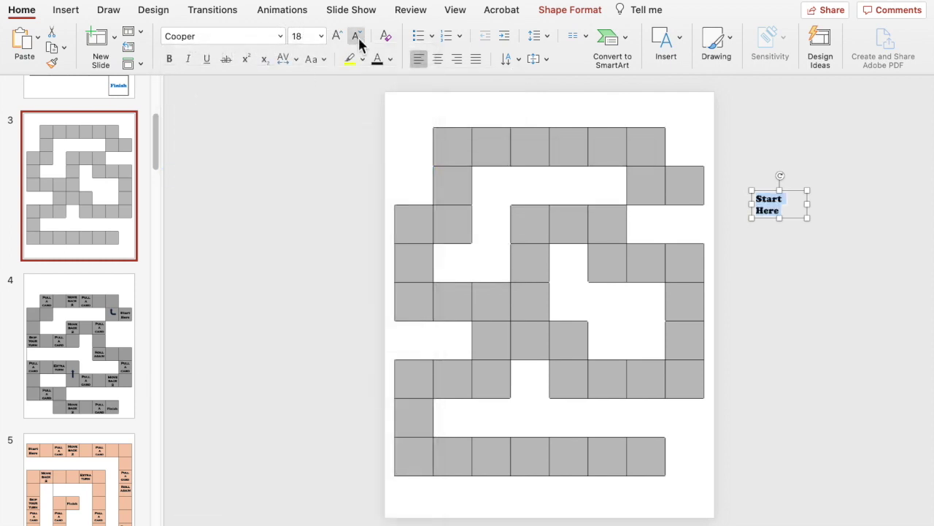
left_click_drag(816, 209, 757, 198)
left_click(441, 60)
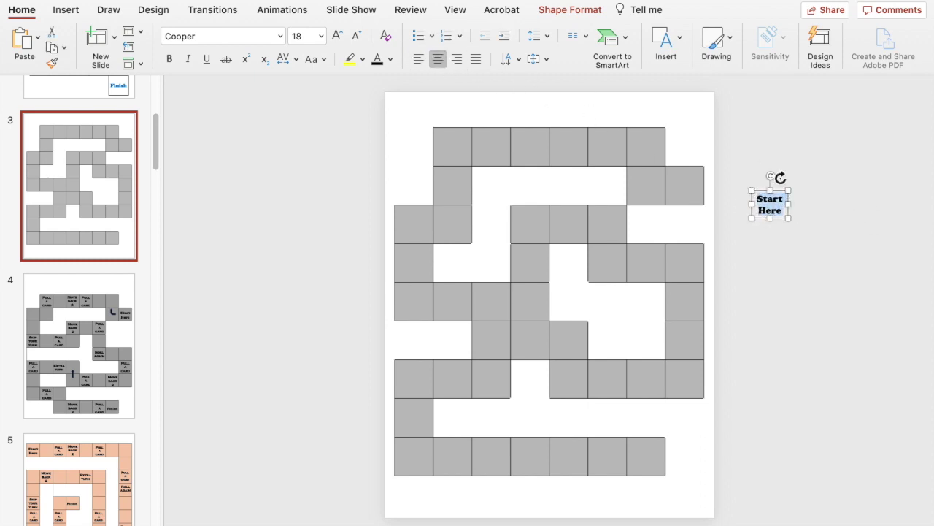
Place the Start Here label in the second row's last cell and a copy reading "You Win!" in the bottom row's last gray cell
left_click_drag(780, 212, 669, 473)
type("You Win!")
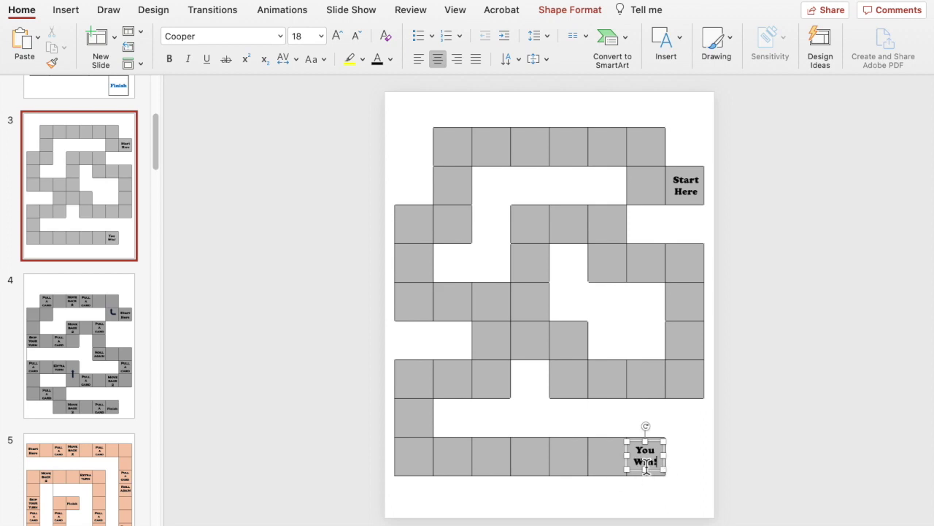
left_click_drag(657, 472, 657, 471)
left_click(898, 419)
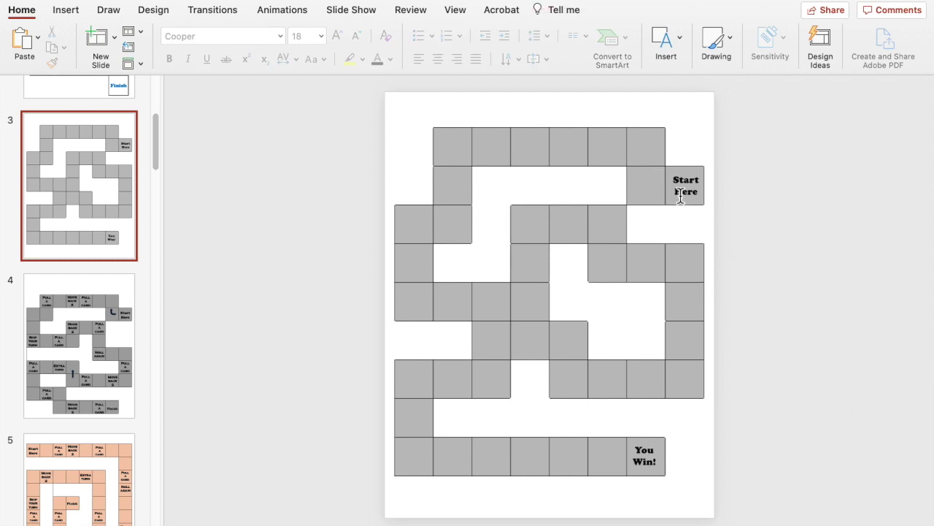
Draw a right block arrow about 0.72" wide and 0.54" high in the blank area beside the slide
left_click(65, 18)
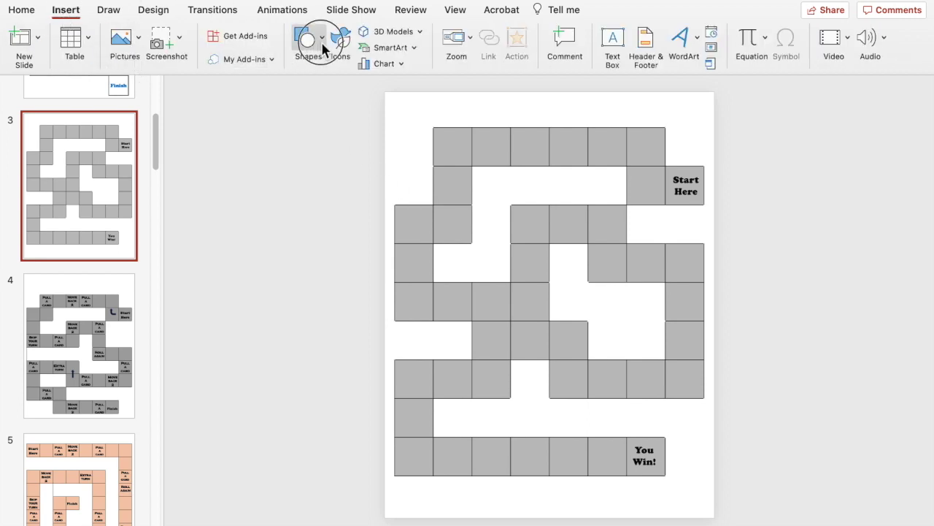
left_click(321, 42)
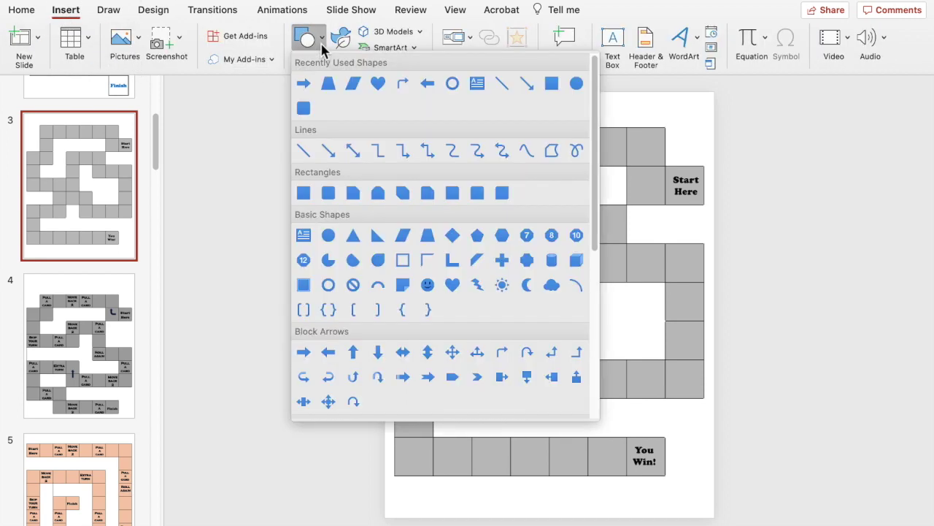
left_click(303, 353)
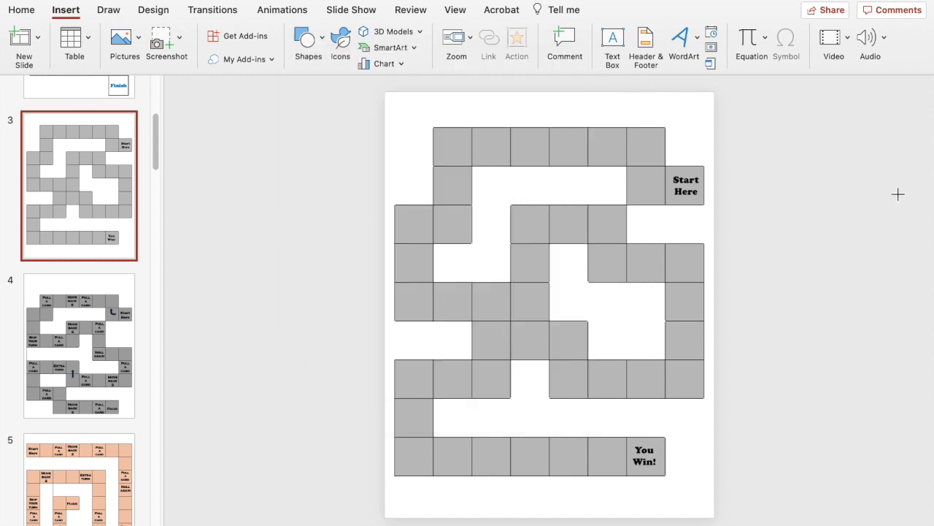
left_click_drag(766, 168, 795, 185)
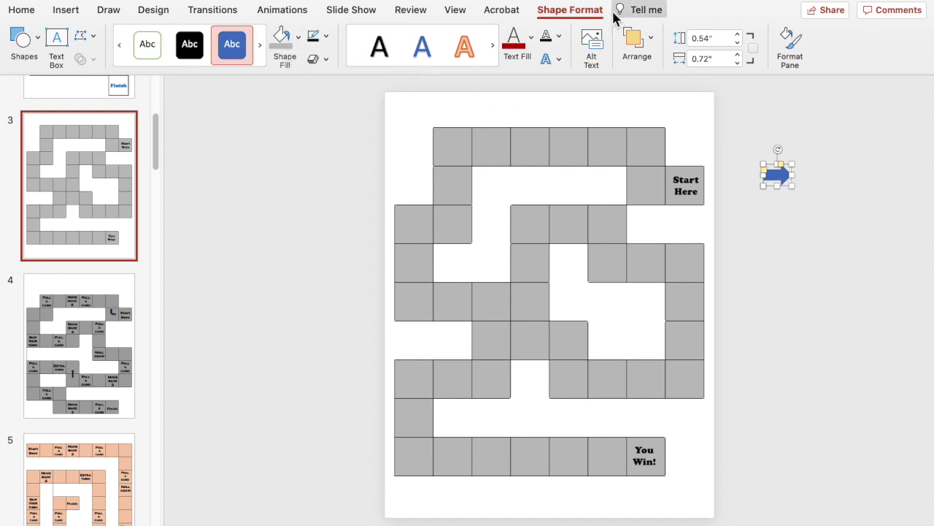
Set the arrow's fill to black and change its outline
left_click(299, 37)
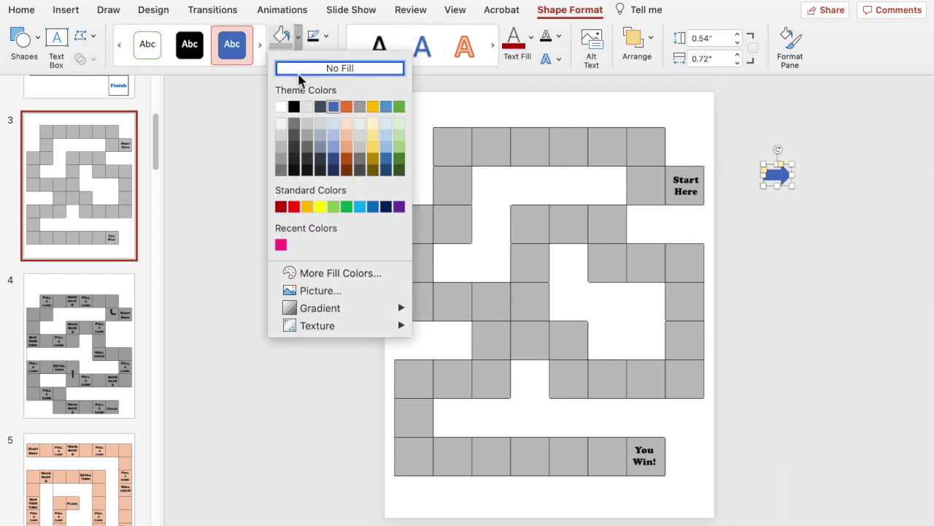
left_click(295, 107)
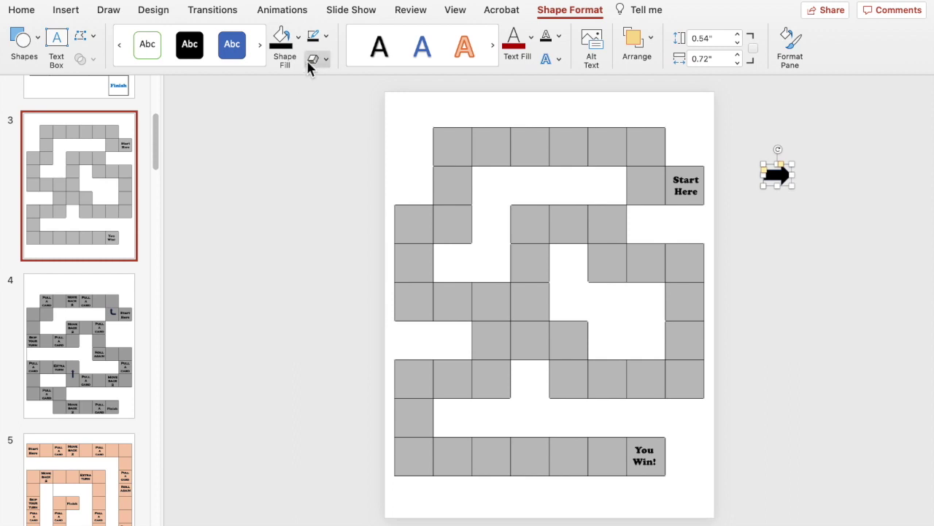
left_click(326, 38)
left_click(327, 104)
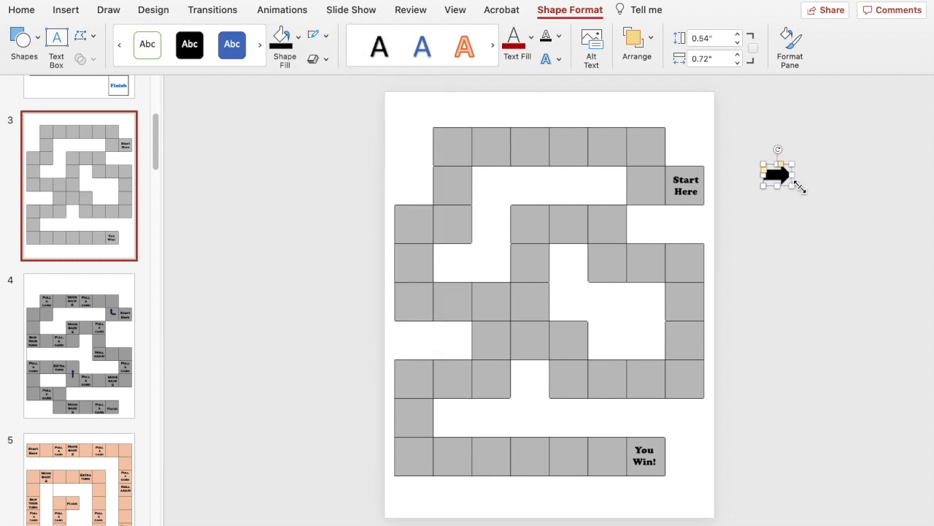
Shrink the black arrow to about 0.57" by 0.36", turn it upward and place it across the border above the cell beside Start Here
left_click_drag(800, 188, 647, 166)
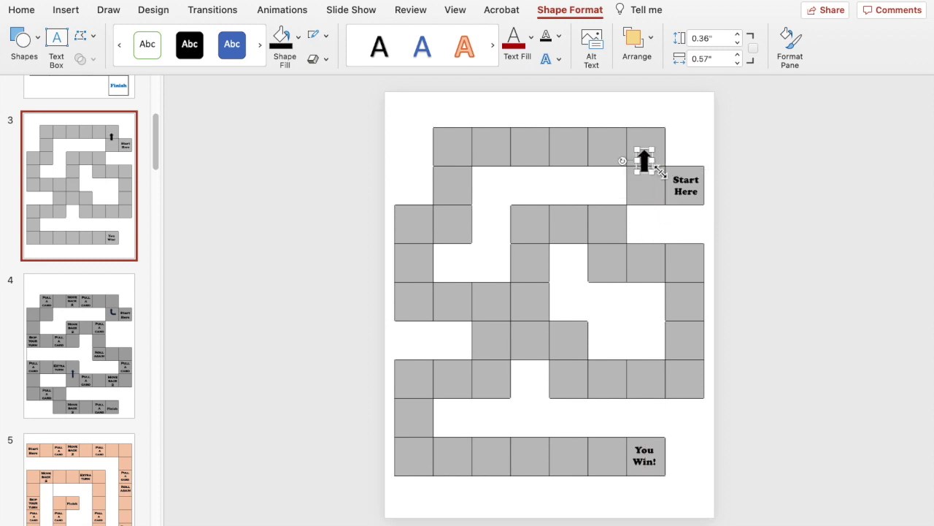
left_click(646, 165)
key("Down")
key("Right")
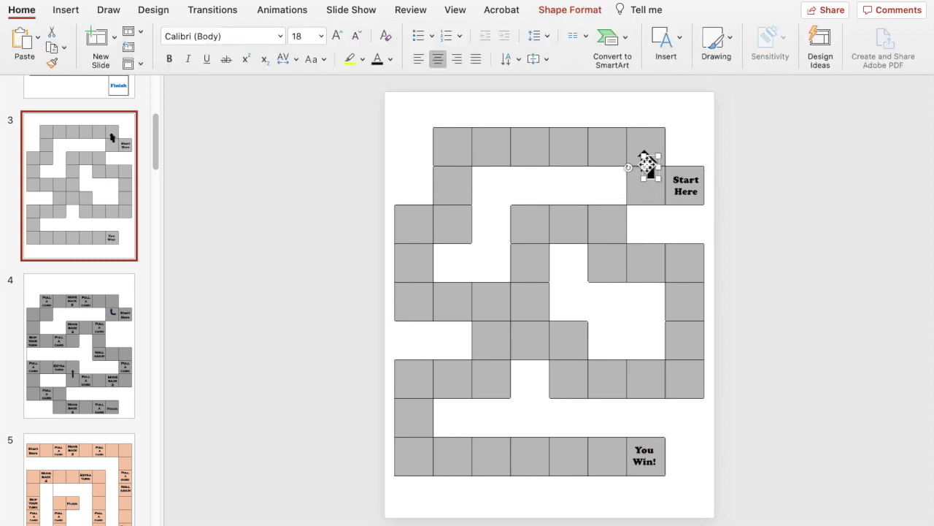
Place four copies of the arrow where the paths meet mid-board, pointing right, up, left and down along the route
left_click_drag(655, 174, 517, 307)
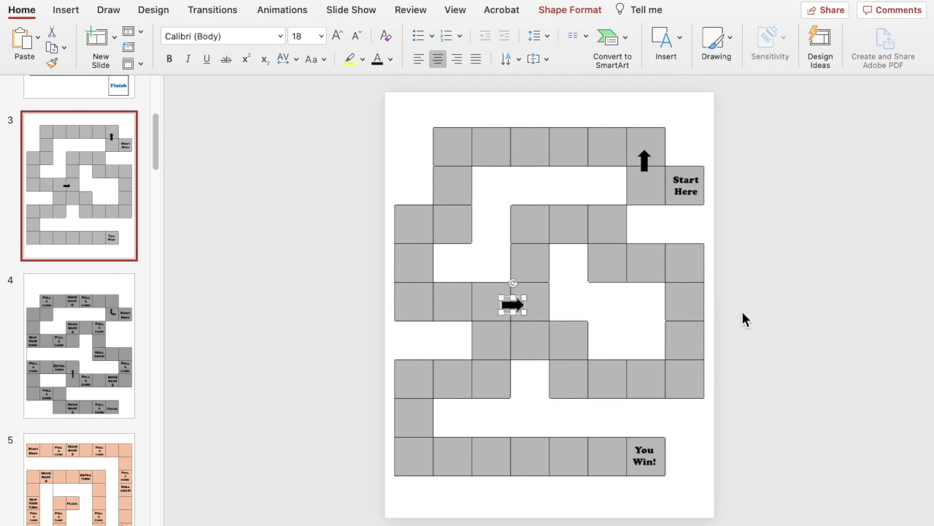
key("super+v")
left_click_drag(383, 454, 515, 384)
key("super+d")
left_click(518, 339)
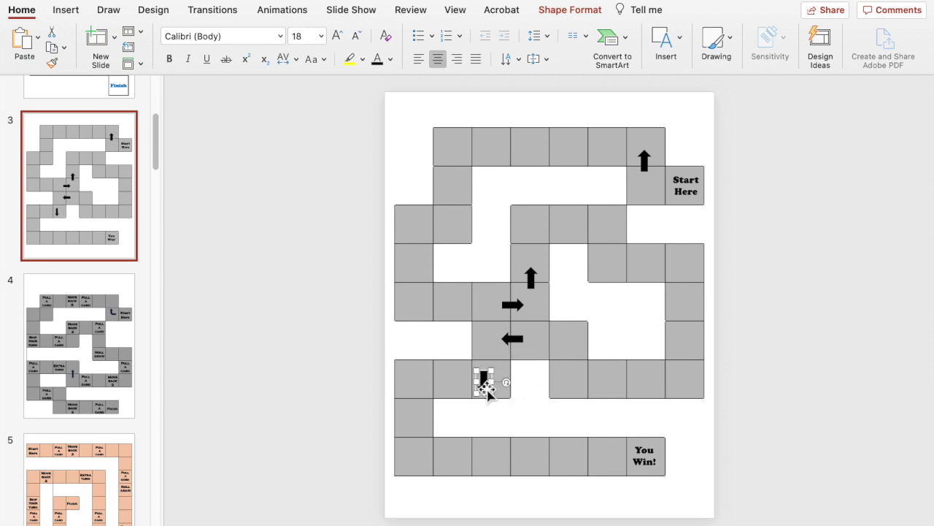
left_click_drag(489, 387, 490, 364)
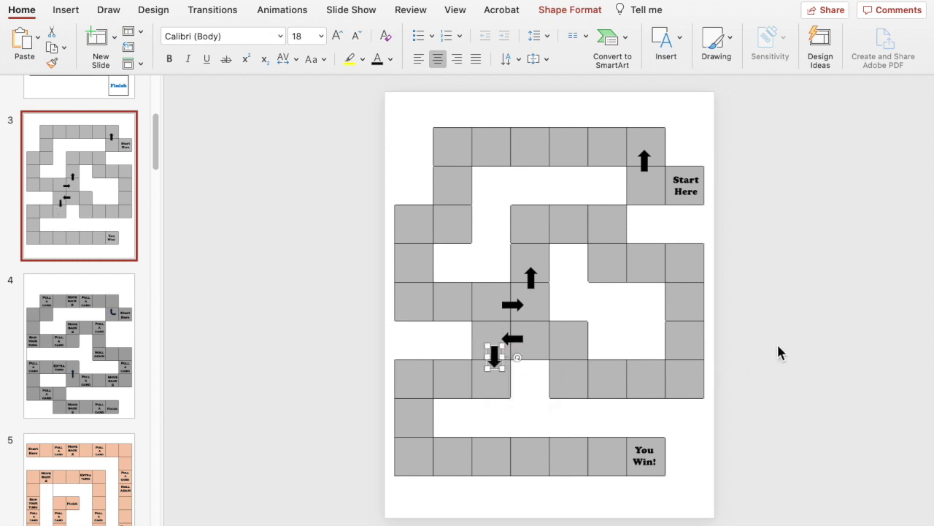
left_click(784, 307)
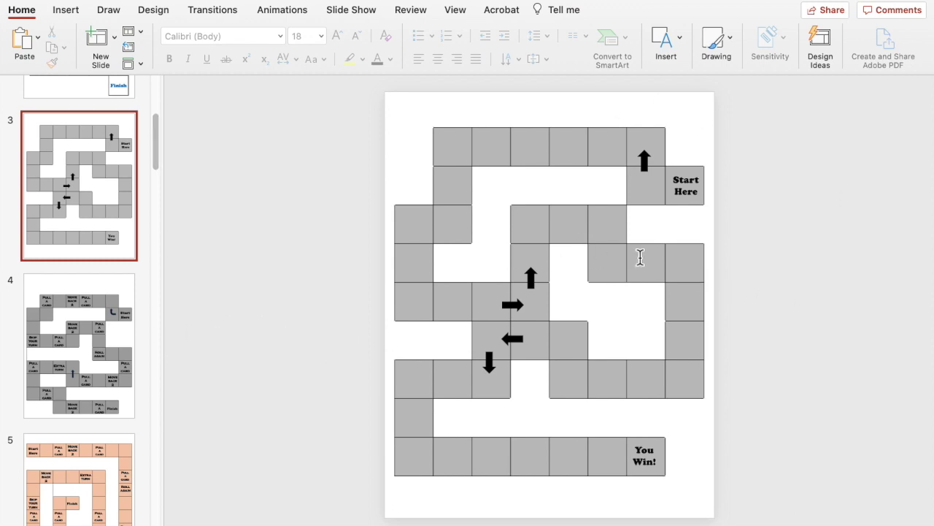
Copy the Start Here label to the blank area beside the slide and change the copy's text to "Pull a Card"
left_click(76, 356)
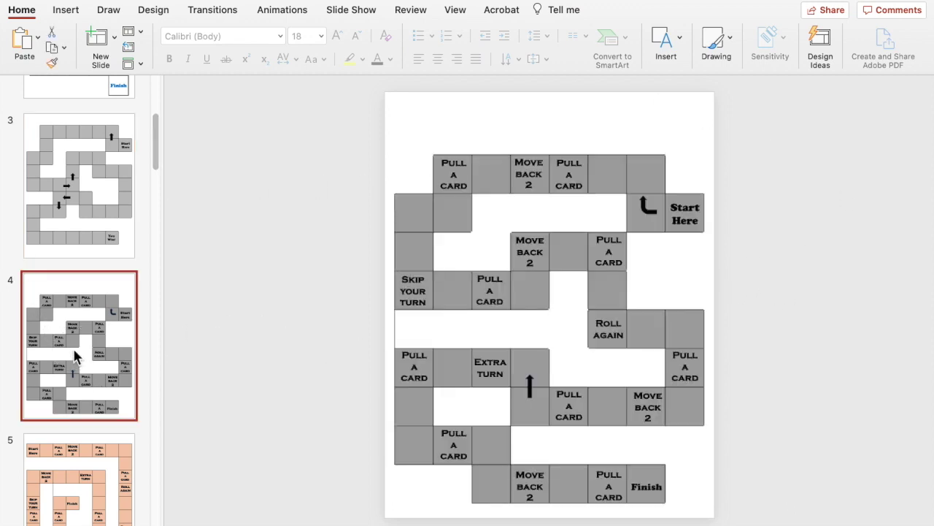
left_click(115, 192)
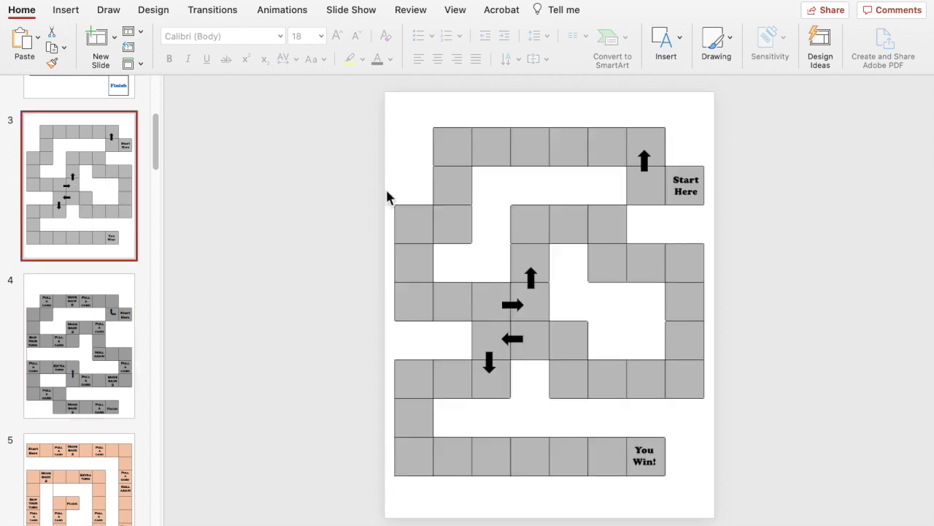
scroll(58, 163, "up", 8)
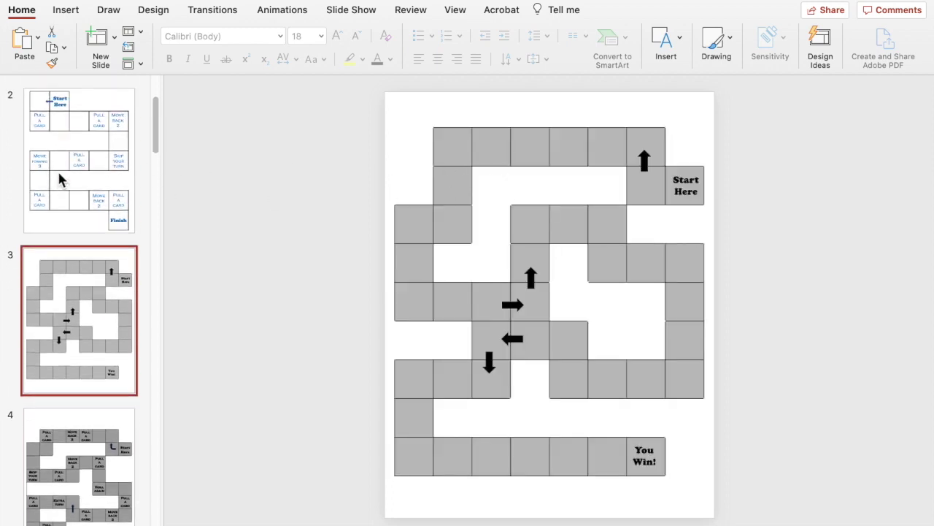
left_click(681, 190)
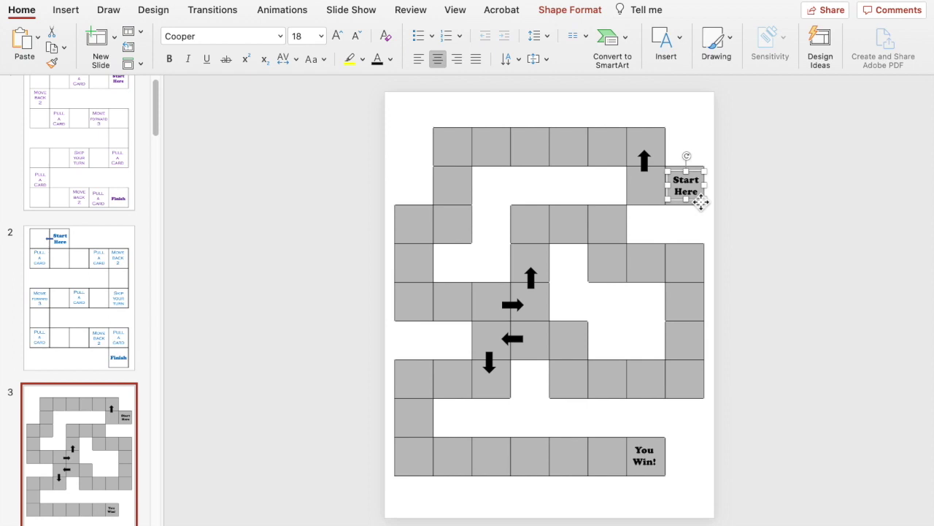
left_click_drag(702, 206, 772, 245)
type("P")
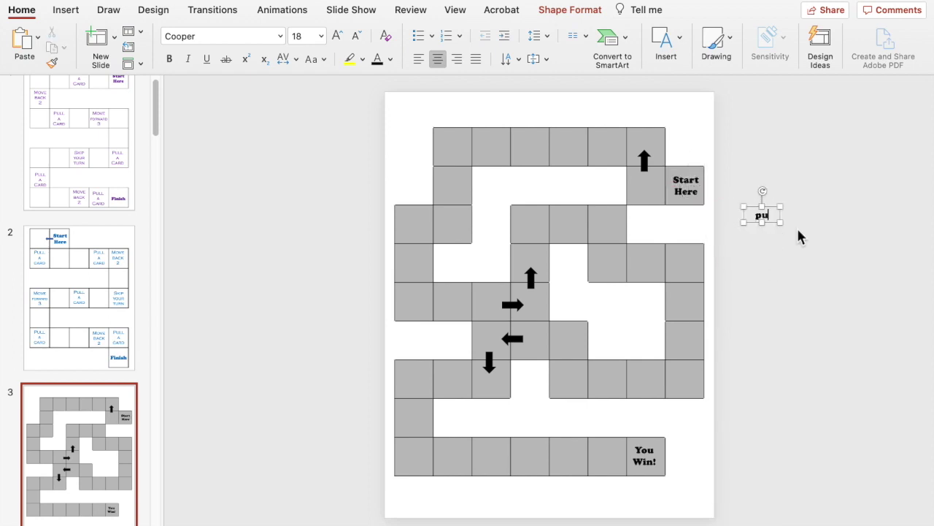
type("ull a Card")
Set the Pull a Card label's font to Copperplate Gothic
key("super+a")
left_click(280, 36)
left_click(224, 315)
Make copies of the label beside the slide reading "Move back 2", "Move forward 3" and "Skip your turn"
left_click_drag(786, 252, 789, 326)
type("Move back 2")
type("Move forward 3")
left_click_drag(737, 299, 776, 300)
left_click(854, 278)
left_click_drag(855, 277, 855, 323)
type("Skip your turn")
Place copies of the Pull a Card label on gray cells spread along the path from the upper rows to the bottom row
left_click_drag(762, 230, 541, 246)
left_click_drag(537, 244, 655, 285)
left_click_drag(655, 285, 654, 394)
left_click_drag(654, 395, 531, 343)
left_click_drag(532, 343, 454, 379)
left_click_drag(455, 380, 610, 457)
Place copies of the Move Back 2, Move Forward 3 and Skip Your Turn labels on empty gray cells, including three in the bottom row
left_click_drag(769, 312, 685, 306)
left_click_drag(784, 322, 471, 474)
left_click_drag(840, 319, 429, 482)
left_click_drag(855, 292, 507, 176)
left_click_drag(855, 291, 504, 479)
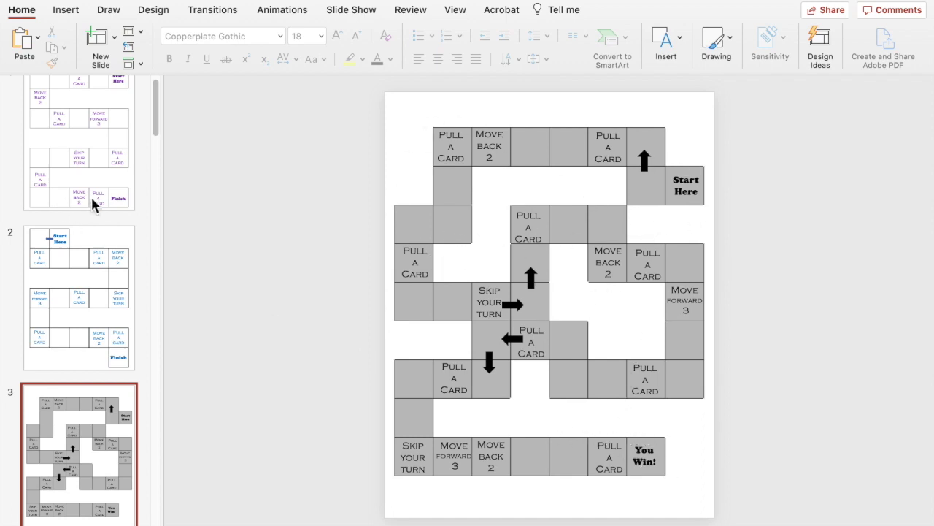
Add a blank slide after slide 4 with an unshaded table of 8 columns and 10 rows, 8" wide and 10" high
scroll(157, 135, "down", 5)
left_click_drag(157, 135, 156, 154)
left_click(77, 374)
left_click(115, 36)
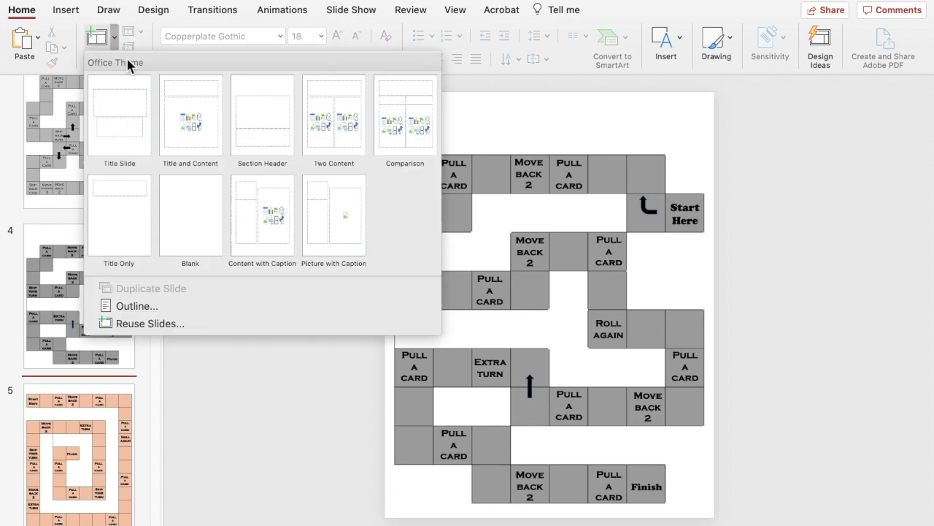
left_click(180, 193)
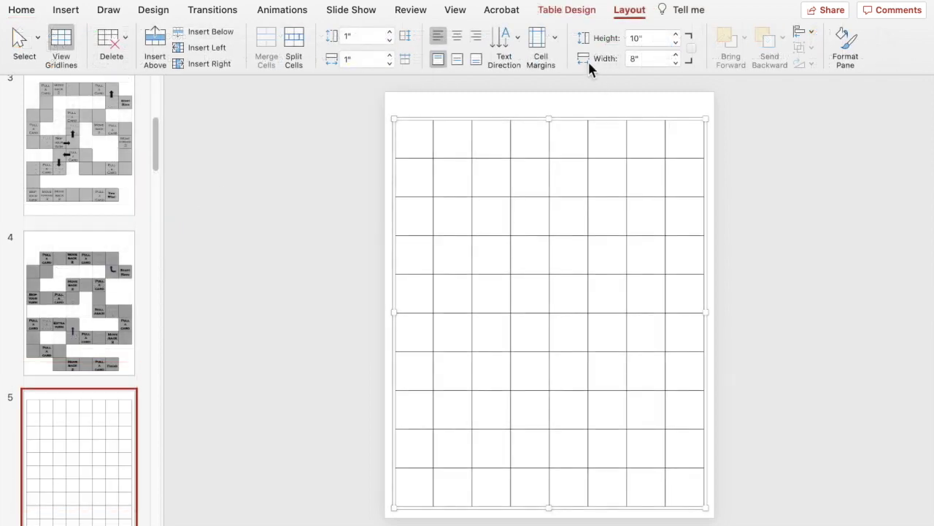
Shade the table's top row light gold and continue the same shading through a spiral path of cells into the center
left_click_drag(697, 142, 430, 142)
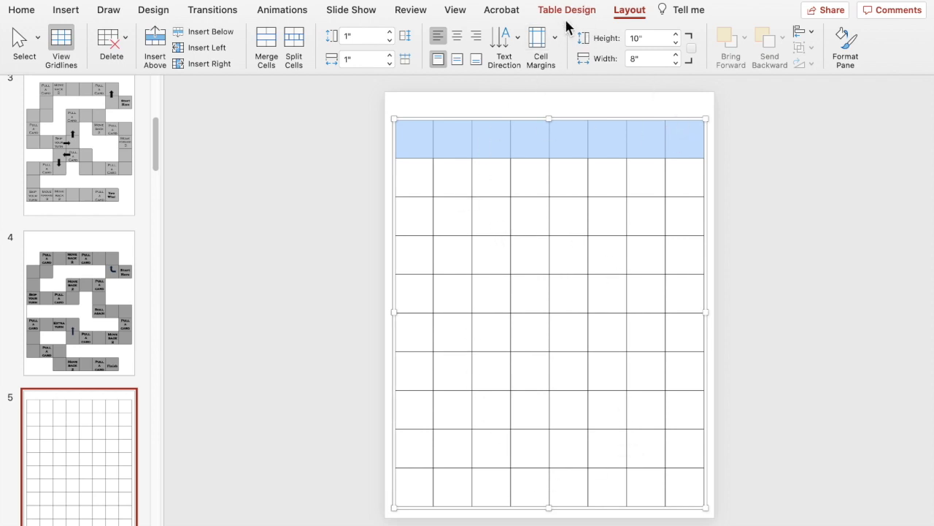
left_click(588, 11)
left_click(636, 33)
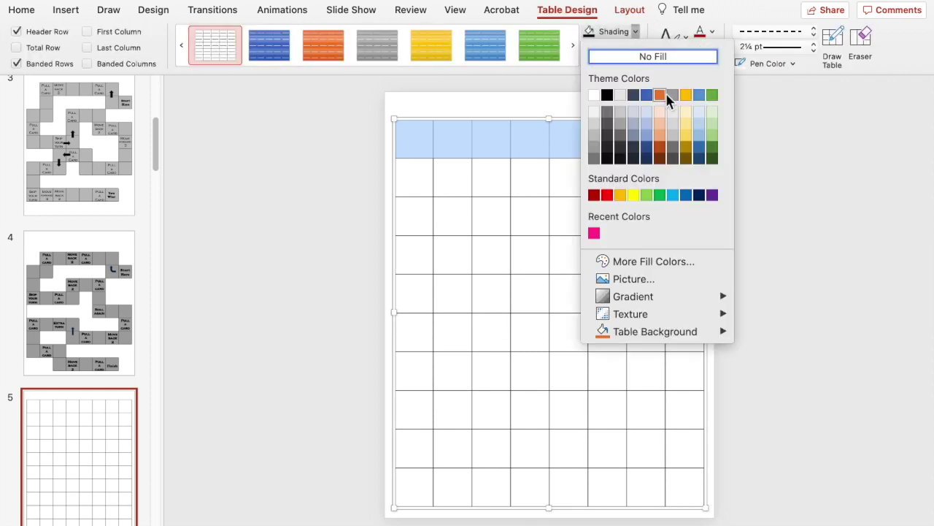
left_click(690, 112)
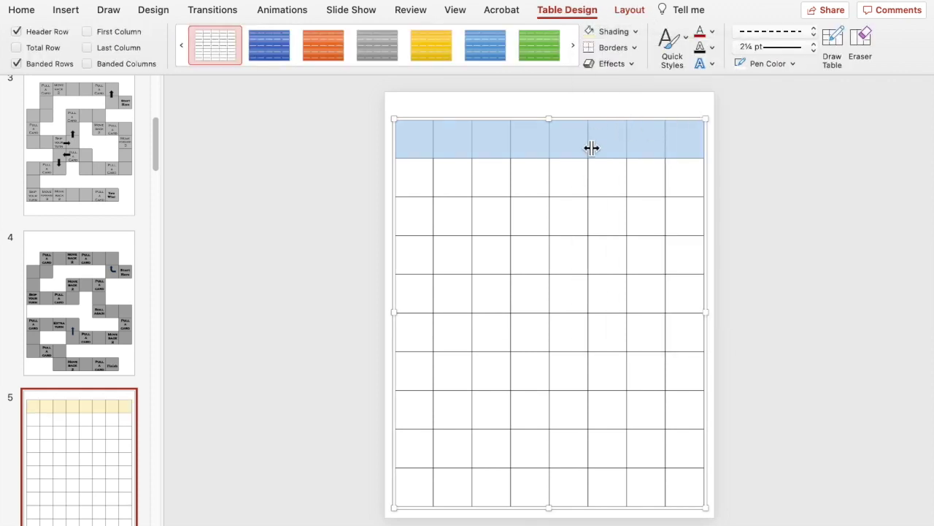
left_click(419, 180)
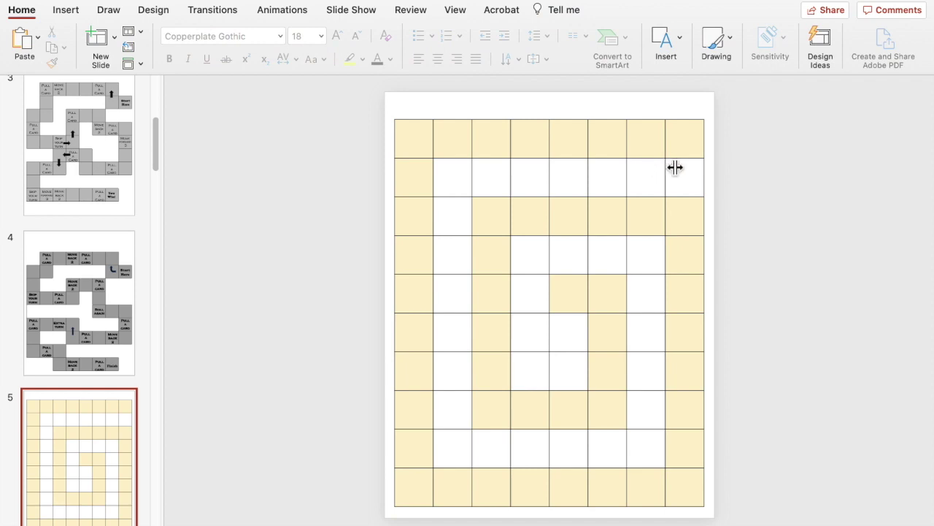
Remove the borders of the unshaded cells between the turns of the gold spiral path
left_click_drag(676, 171, 463, 180)
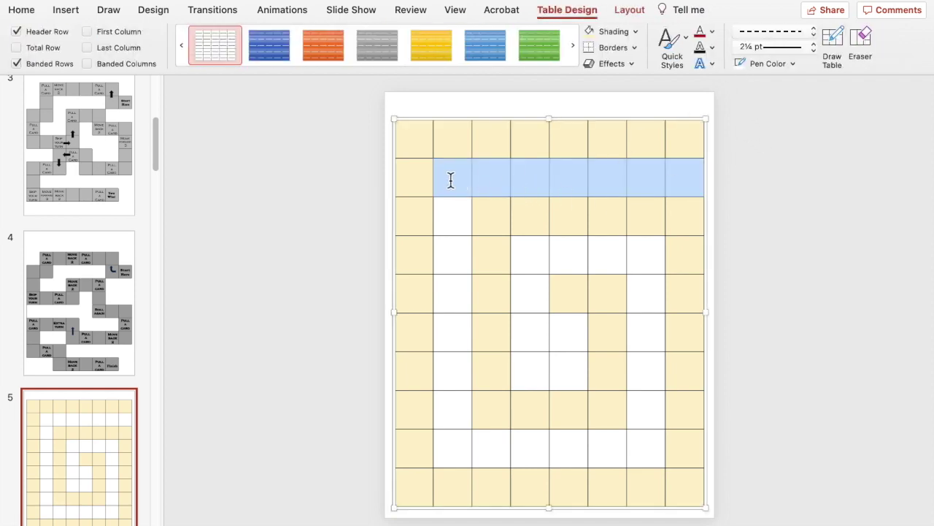
left_click(609, 31)
left_click(847, 295)
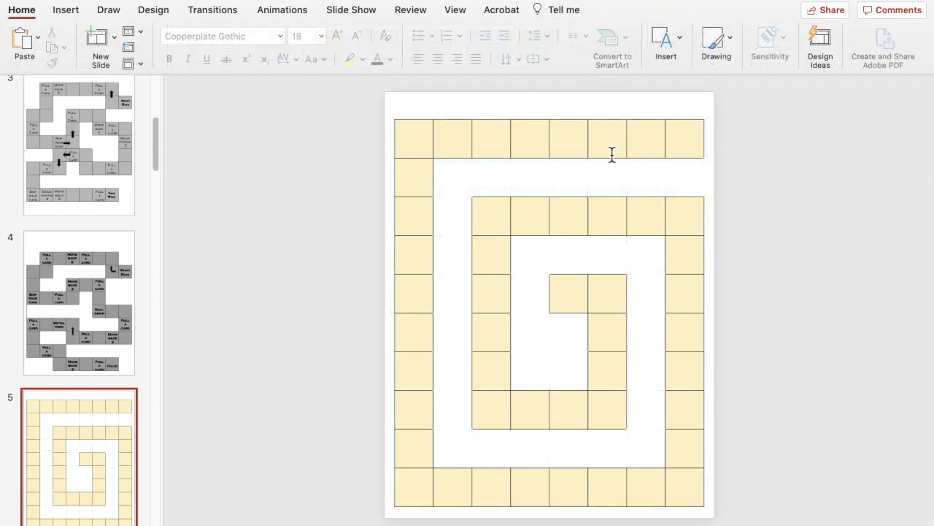